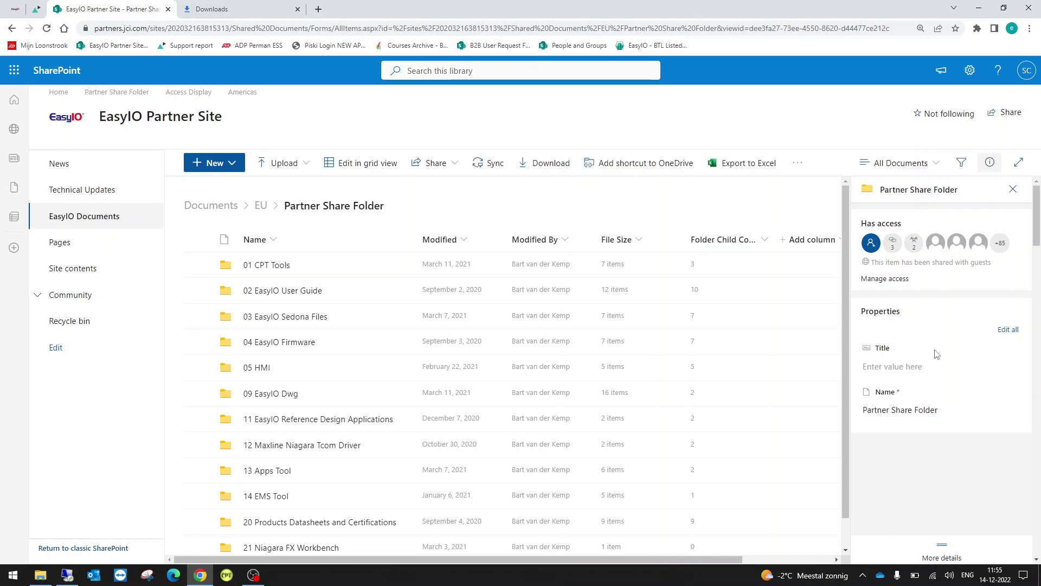
Browse to 04 EasyIO Firmware > 02 FS Series and select the V3.0b57 release
left_click(304, 346)
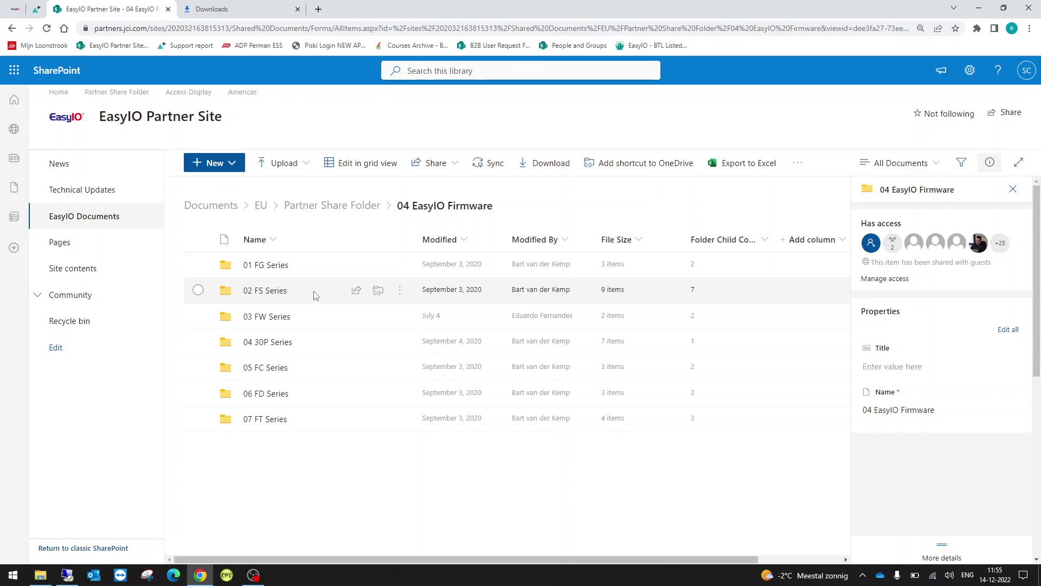
left_click(271, 298)
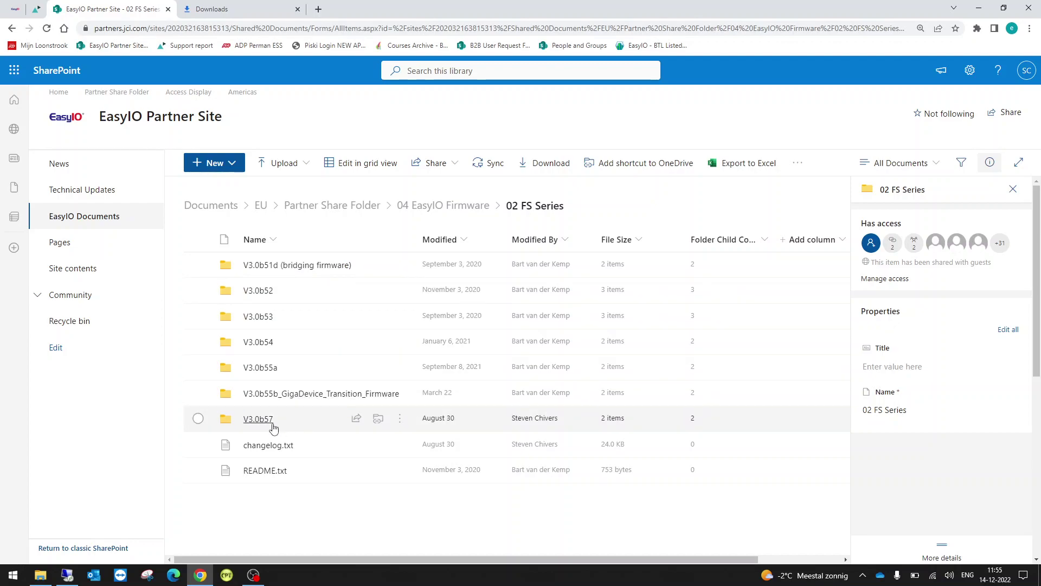
left_click(199, 418)
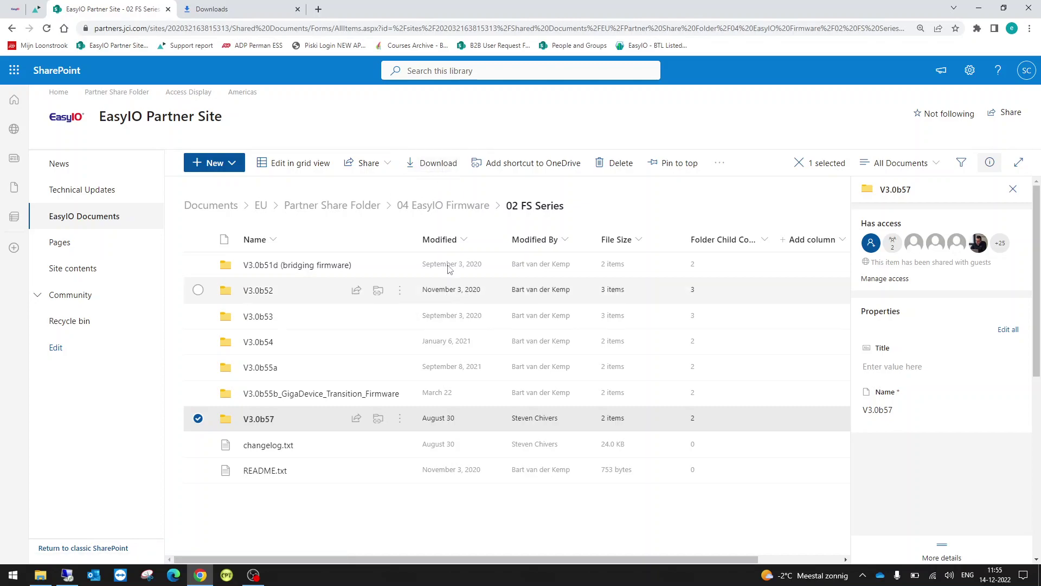
Download the FW28 folder from 04 EasyIO Firmware > 03 FW Series
left_click(454, 211)
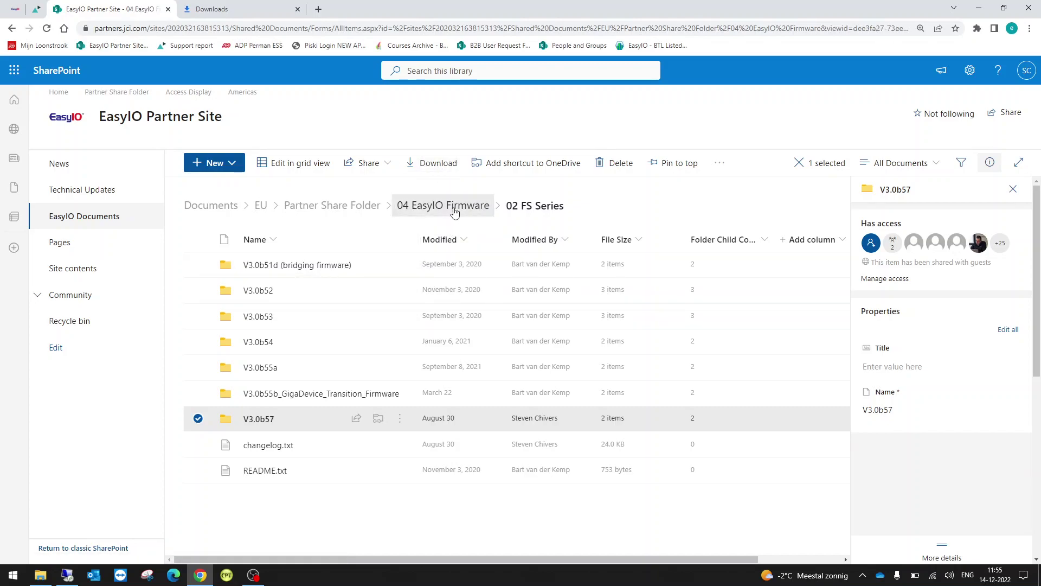
left_click(276, 319)
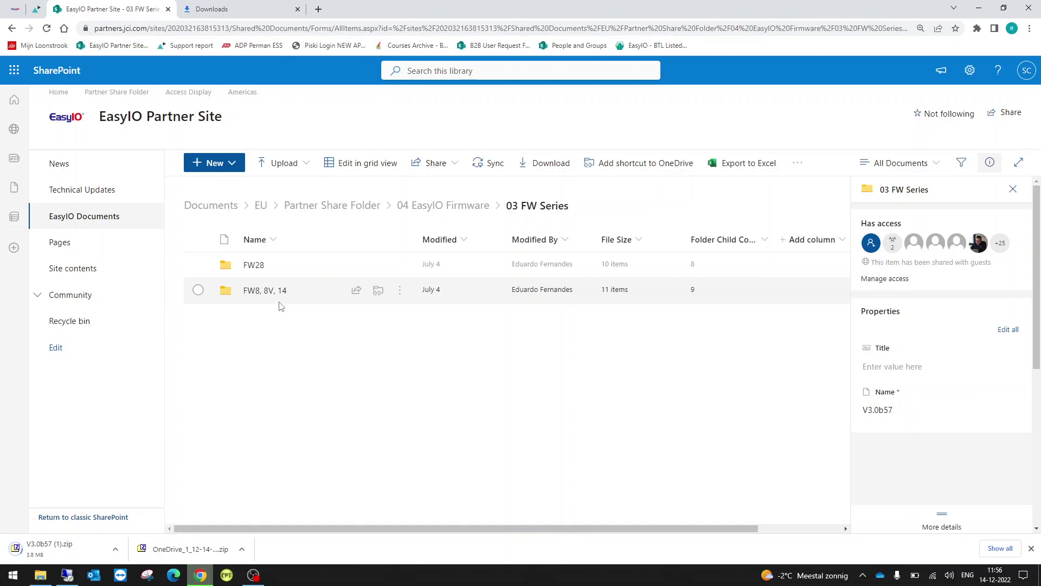
left_click(198, 265)
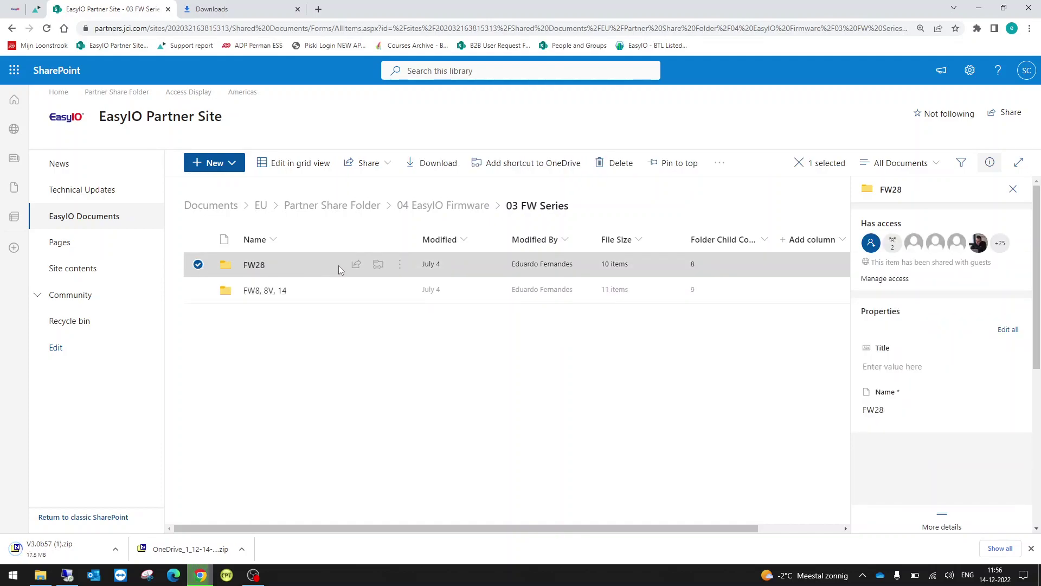
left_click(437, 164)
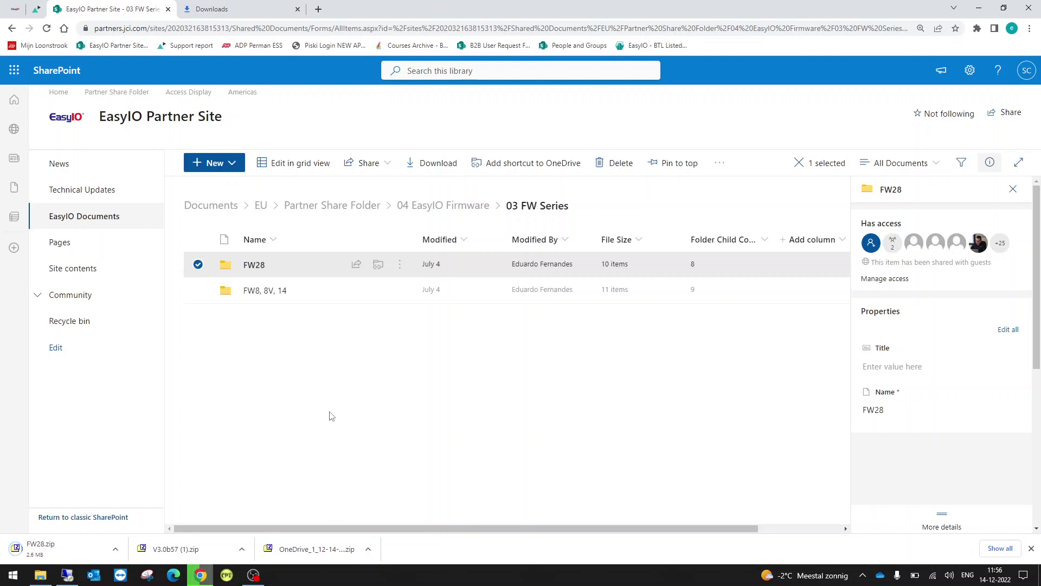
Sign in to the remote desktop session with the admin password
left_click(68, 576)
type("•••••••••")
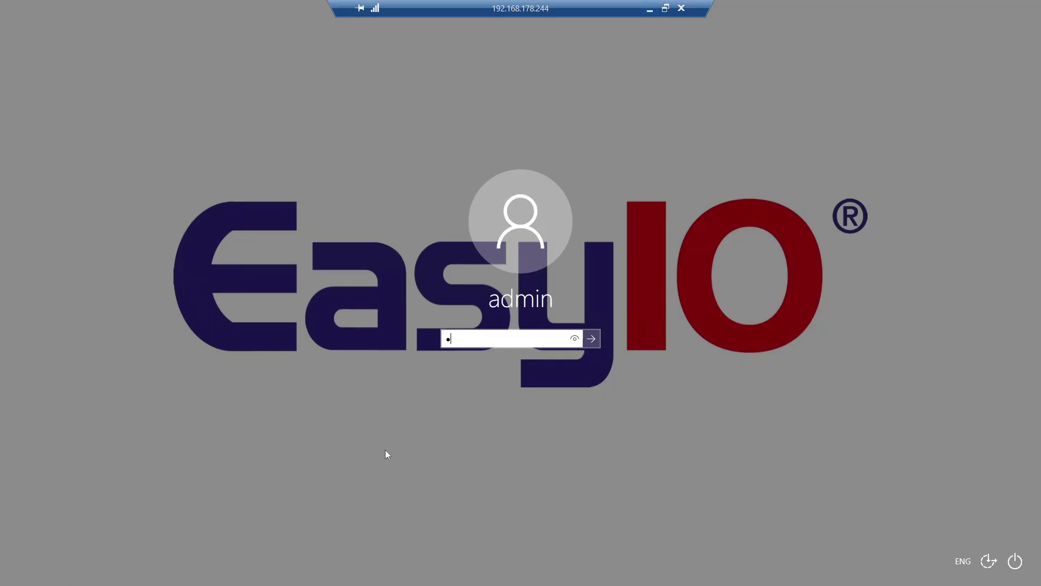
type("••")
key("Return")
Bring both File Explorer windows forward and open All Firmware\FS beside SedonaDataFolders
left_click(120, 576)
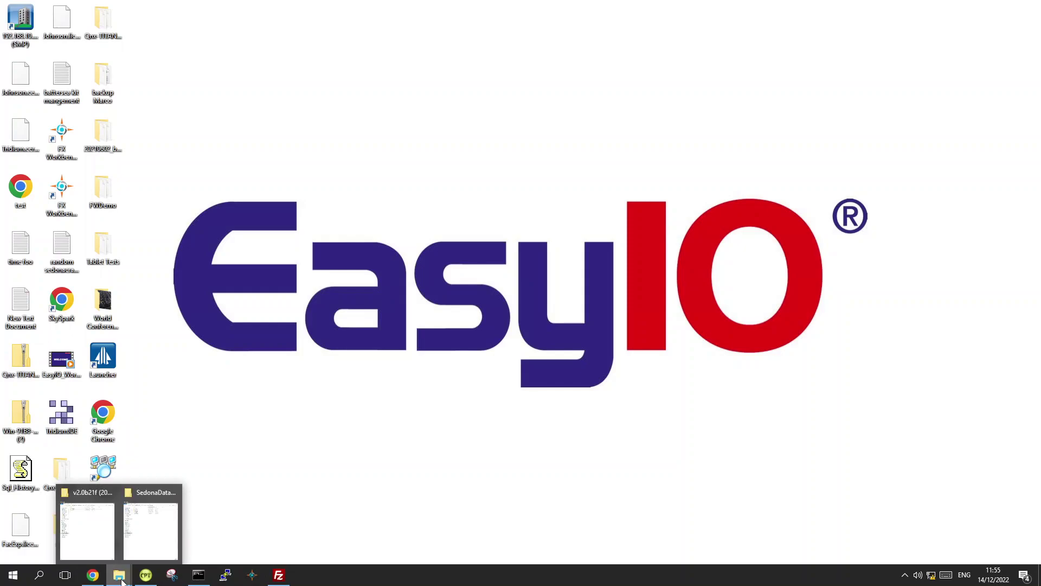
left_click(108, 531)
left_click(122, 578)
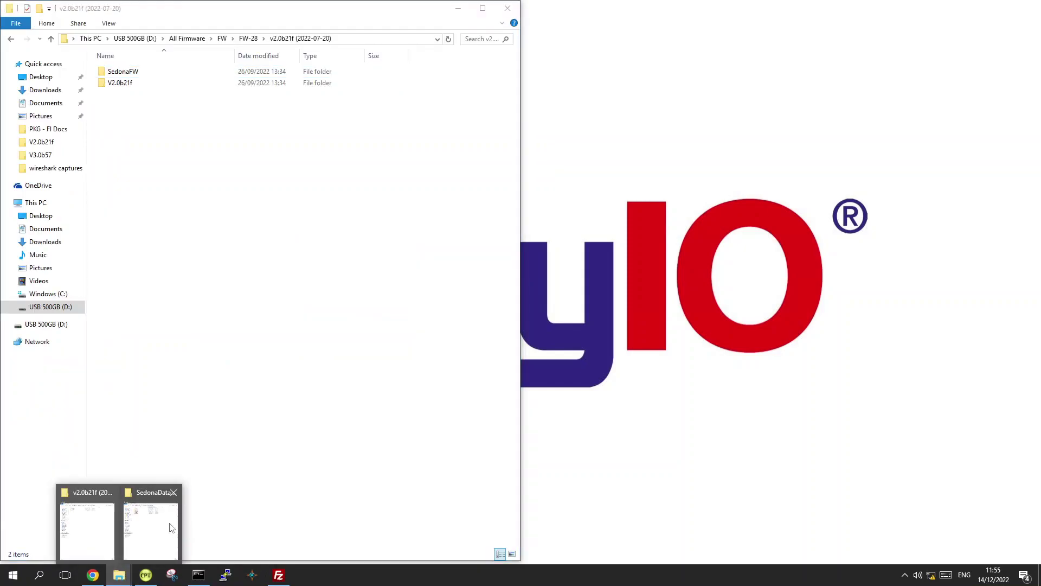
left_click(166, 525)
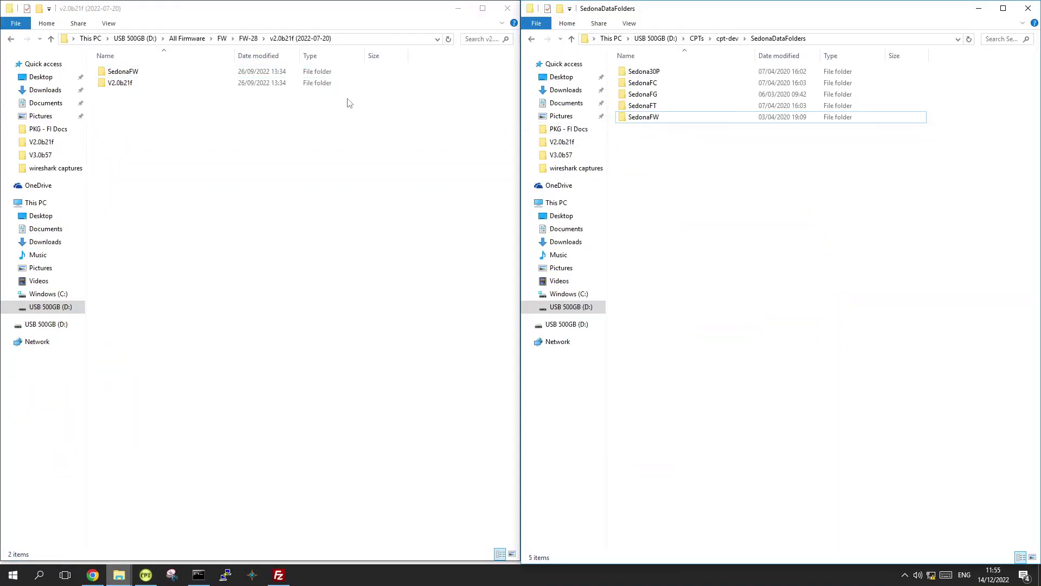
left_click(187, 39)
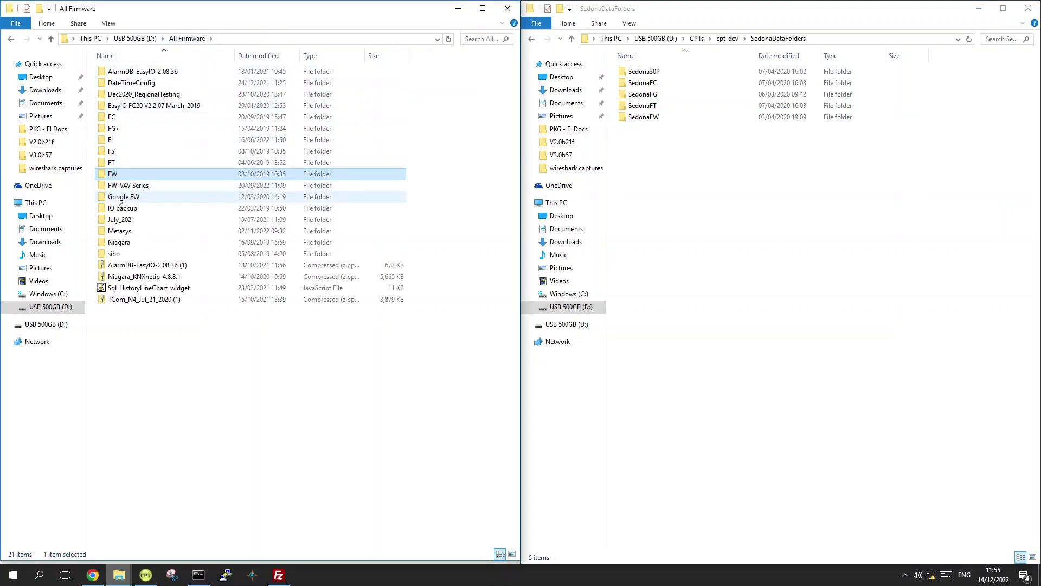
double_click(130, 158)
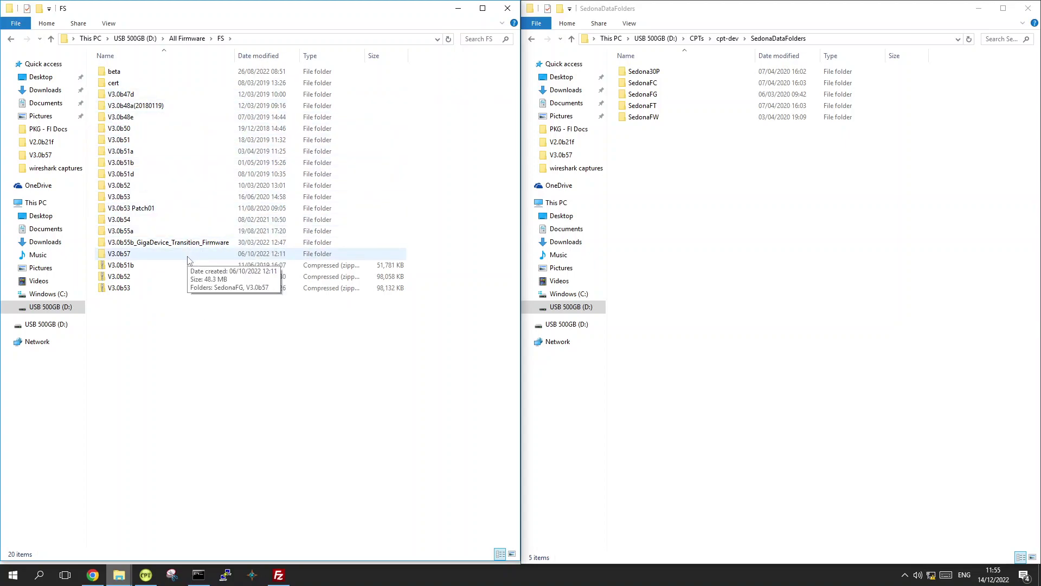
Open FS\V3.0b57 and inspect its inner V3.0b57 (fs_rom.zz) and SedonaFG folders
double_click(130, 255)
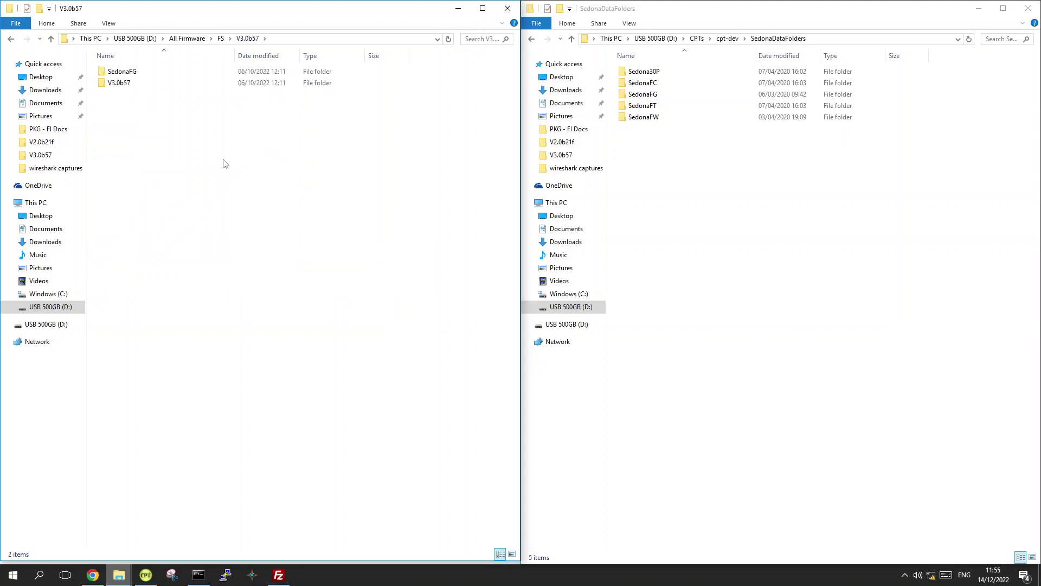
left_click(155, 73)
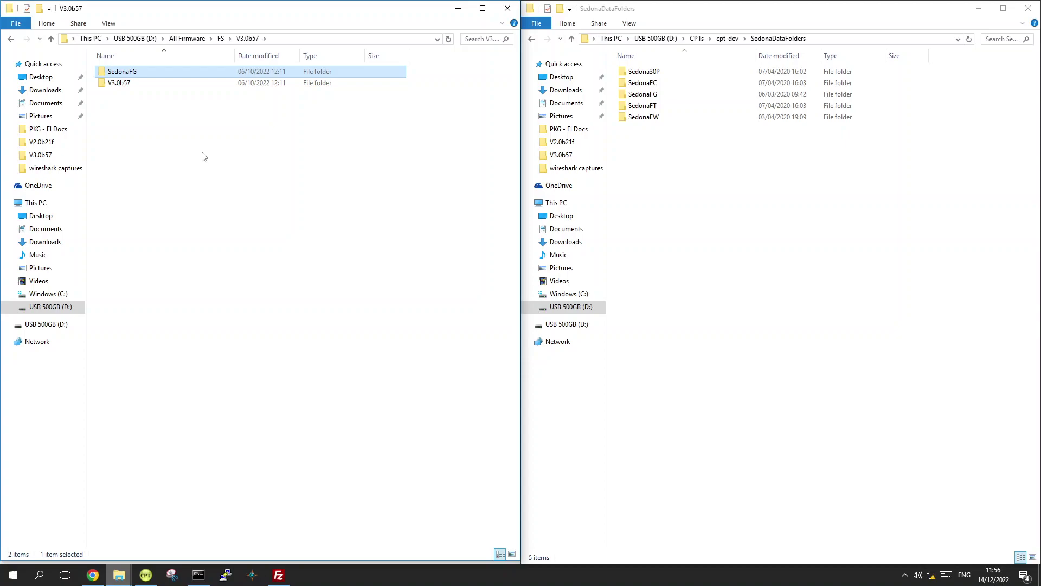
left_click(136, 87)
double_click(135, 87)
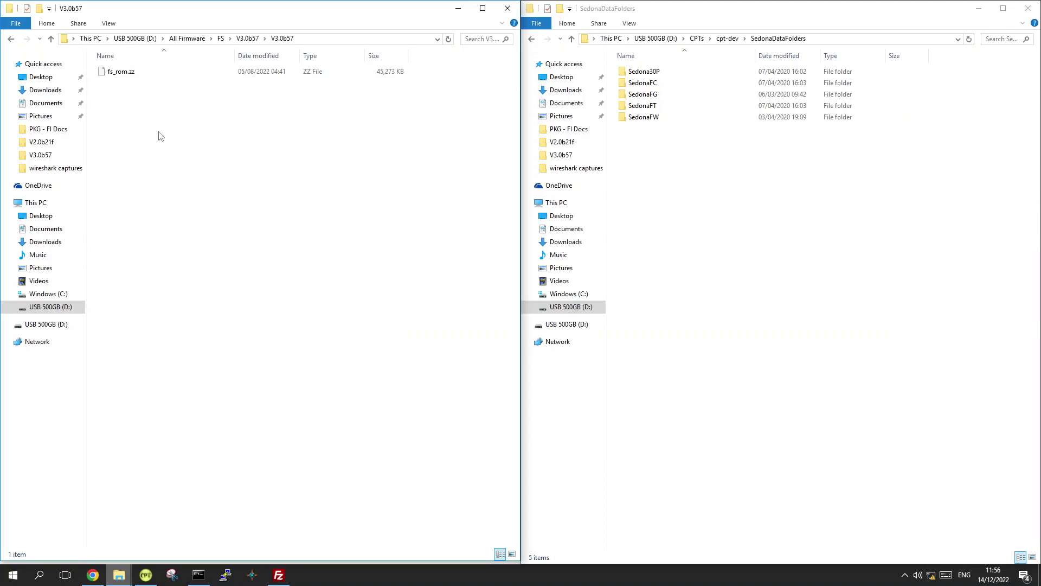
left_click(247, 38)
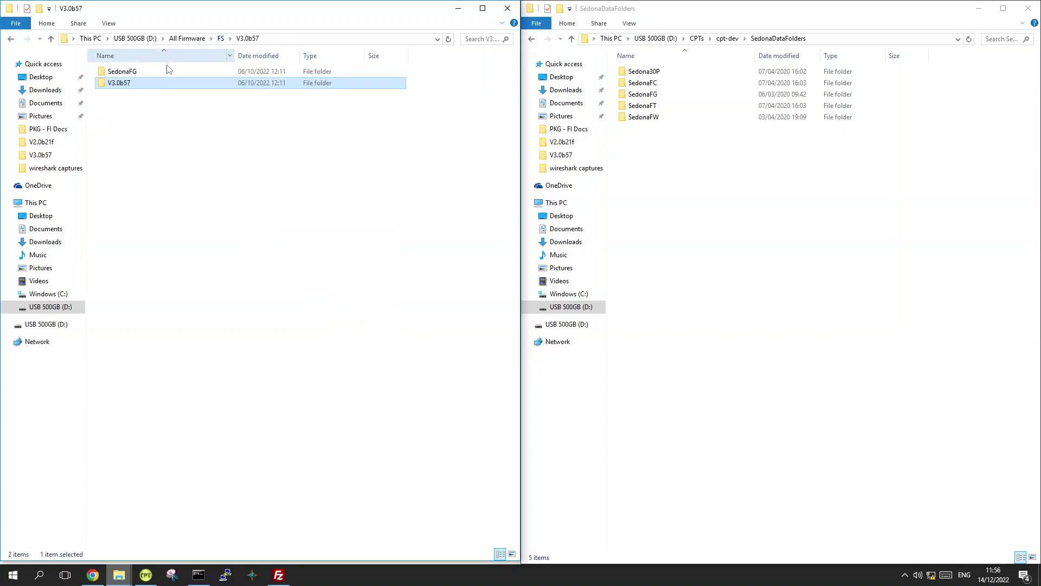
double_click(138, 74)
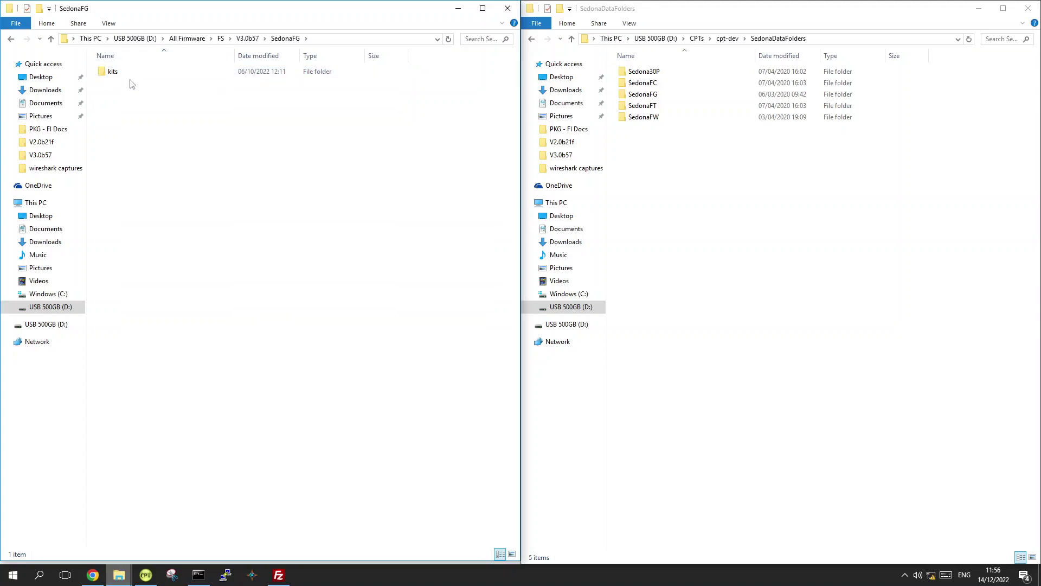
left_click(248, 37)
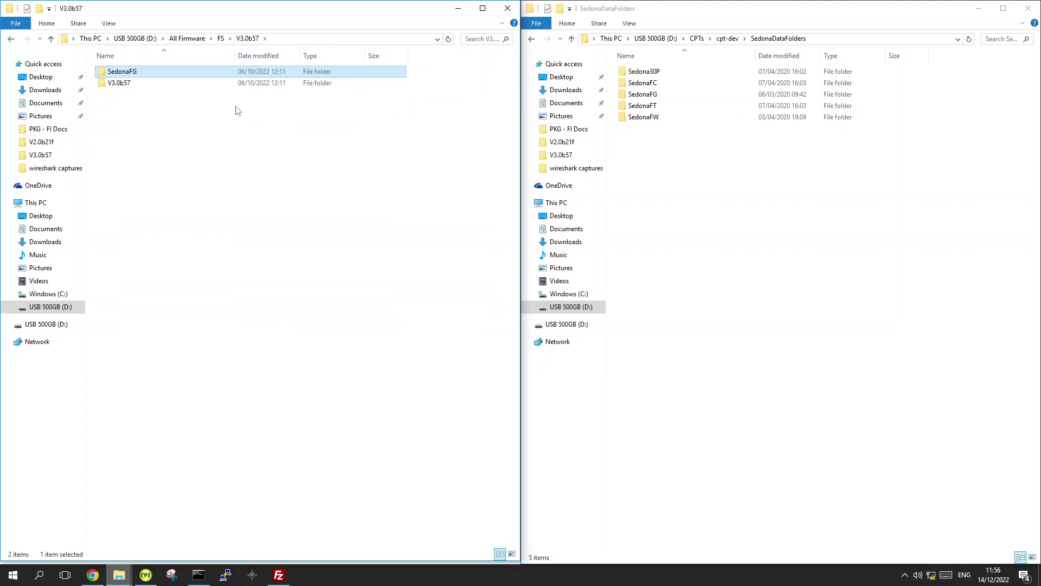
left_click(200, 131)
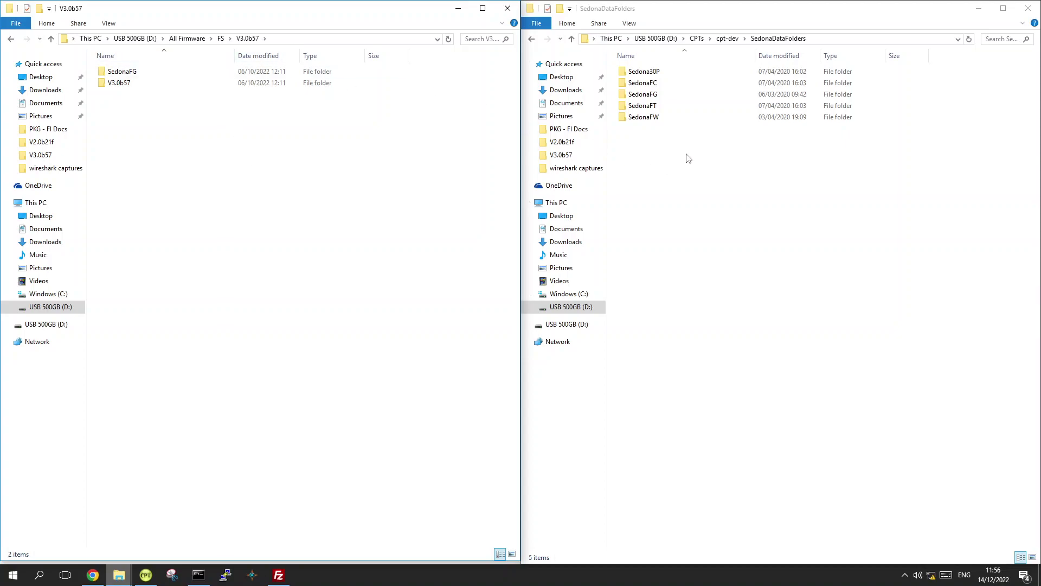
Copy the SedonaFG folder and paste it into SedonaDataFolders
left_click(137, 74)
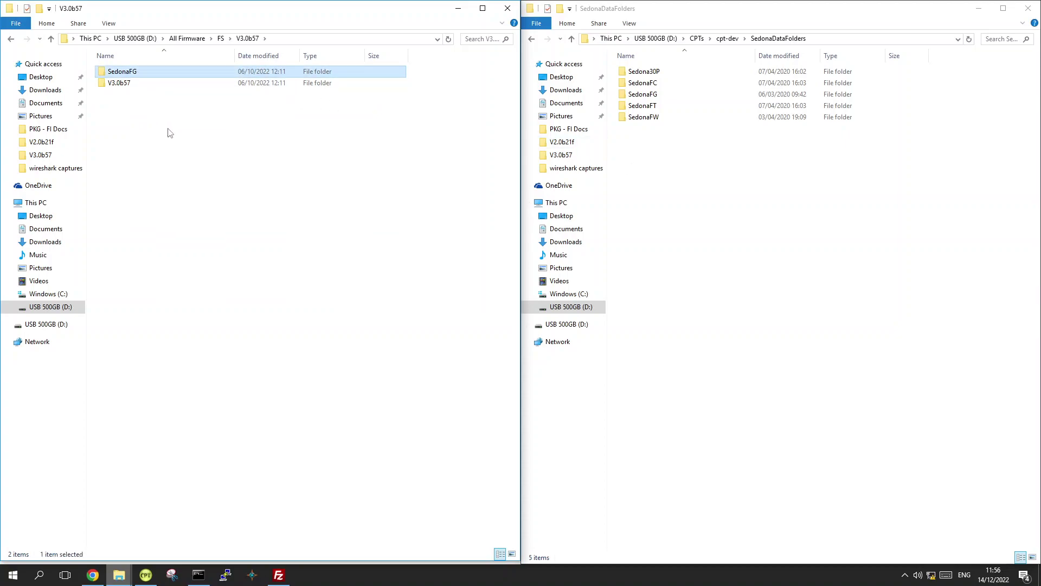
right_click(132, 77)
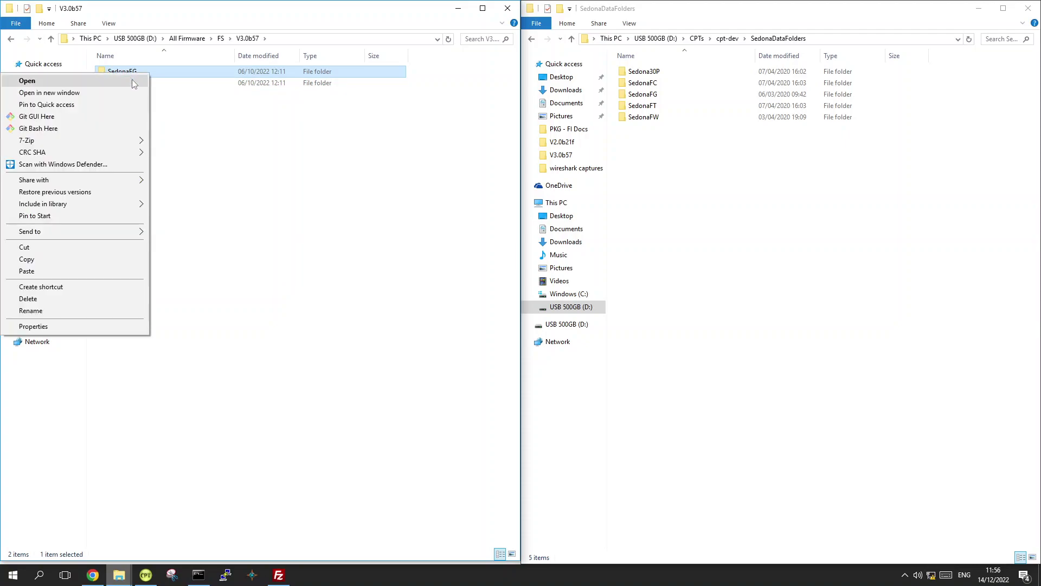
left_click(119, 258)
left_click(803, 223)
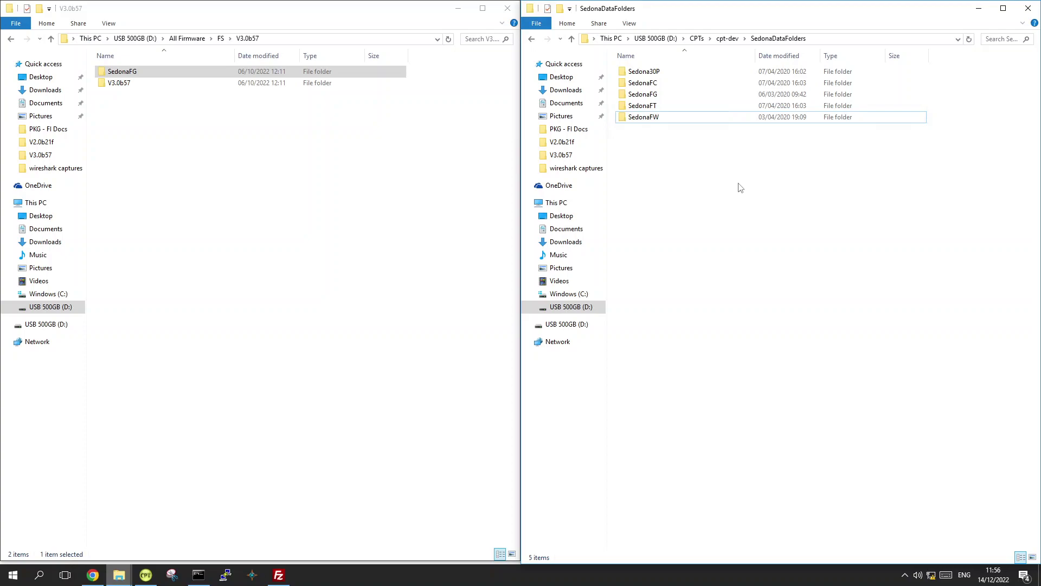
key("ctrl+v")
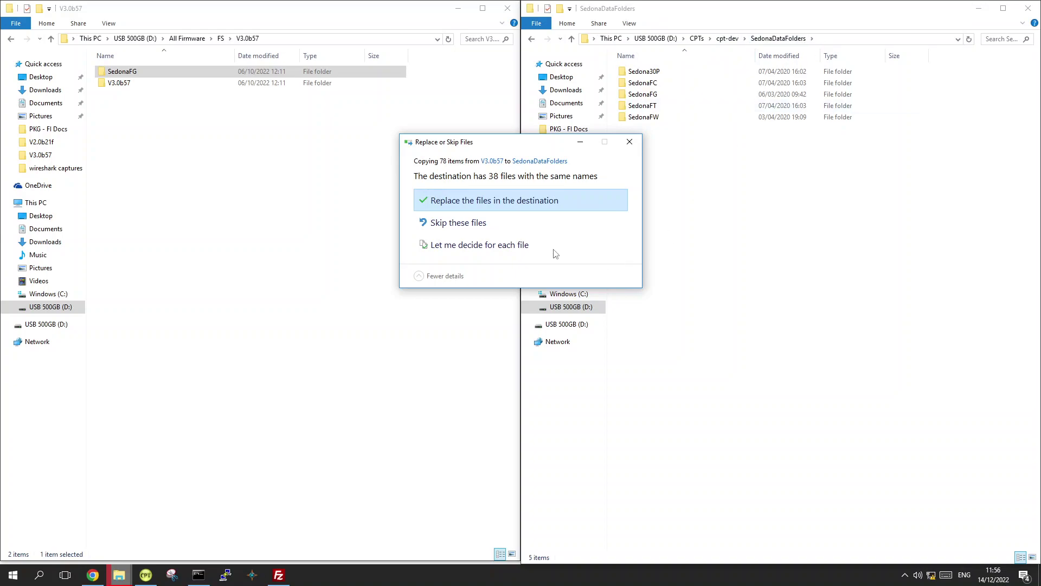
Skip the same-named SedonaFG files and browse to FW\FW-28\v2.0b21f (2022-07-20)
left_click(477, 226)
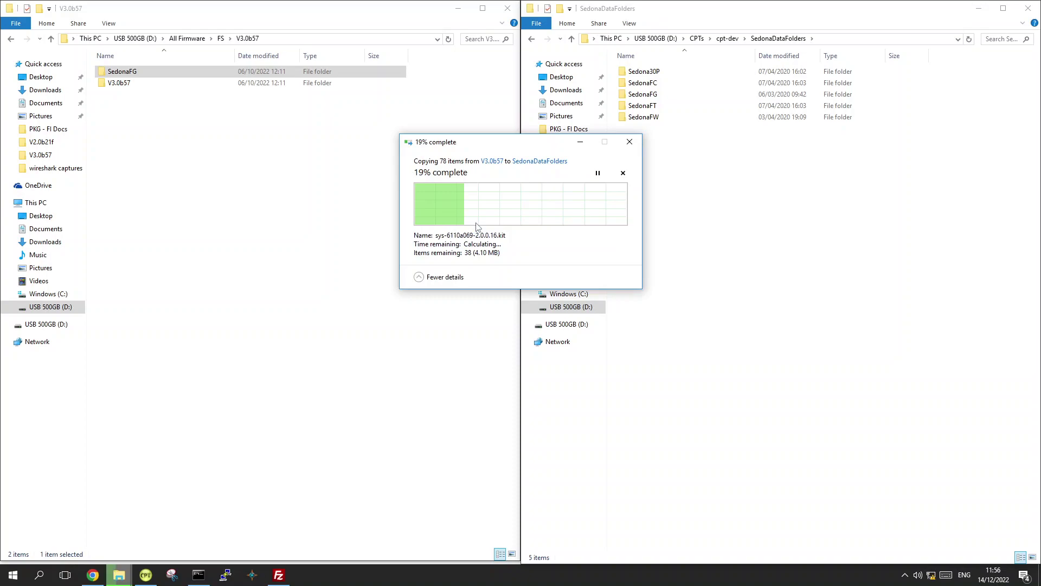
left_click(695, 239)
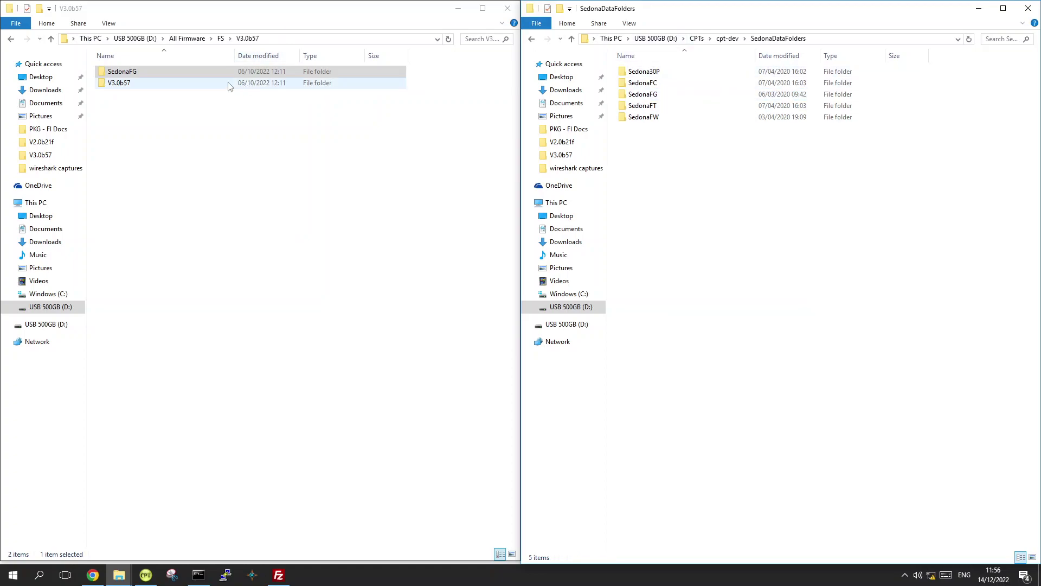
left_click(206, 40)
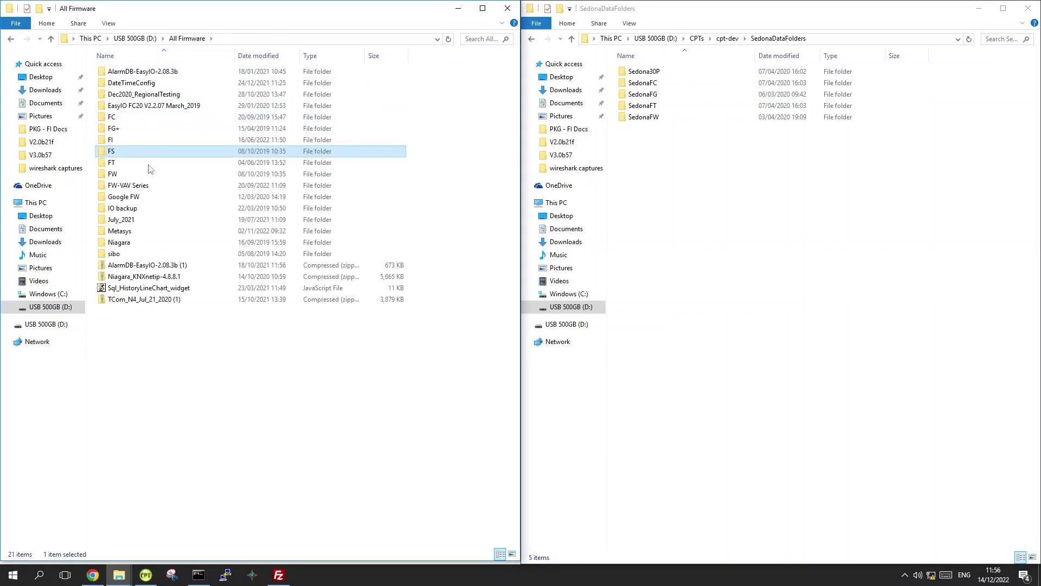
double_click(139, 171)
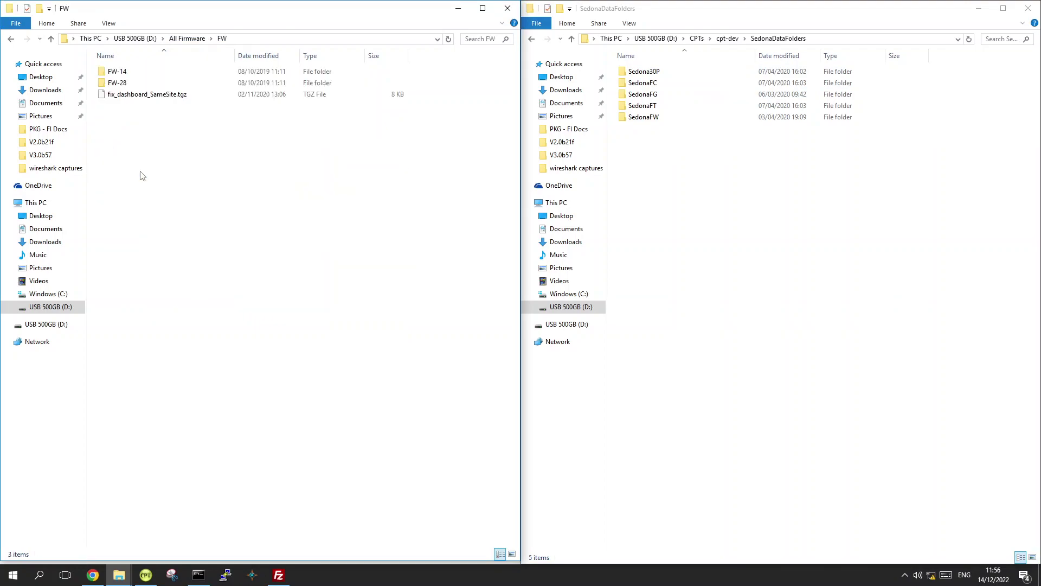
double_click(165, 84)
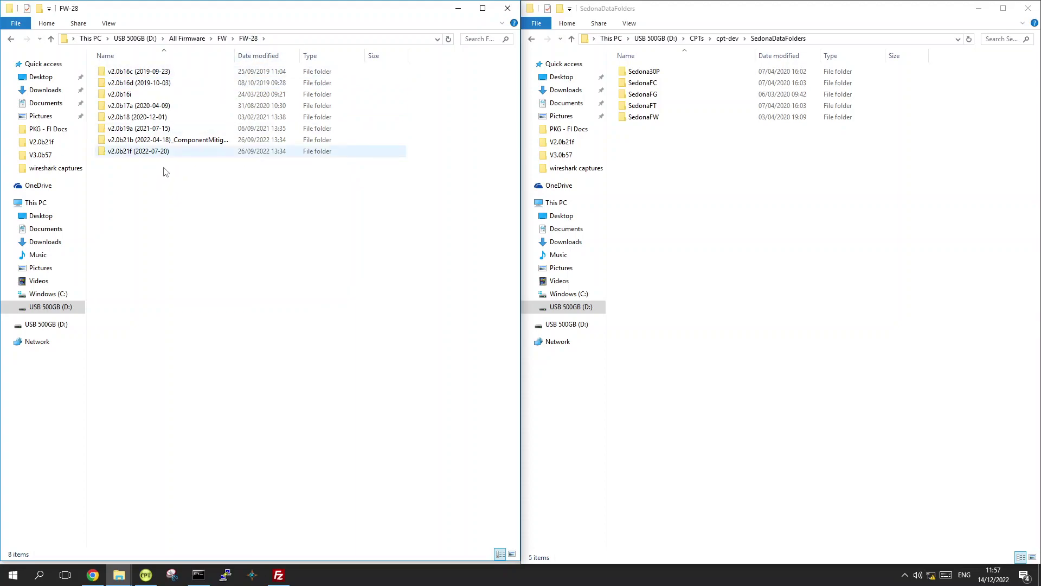
double_click(169, 151)
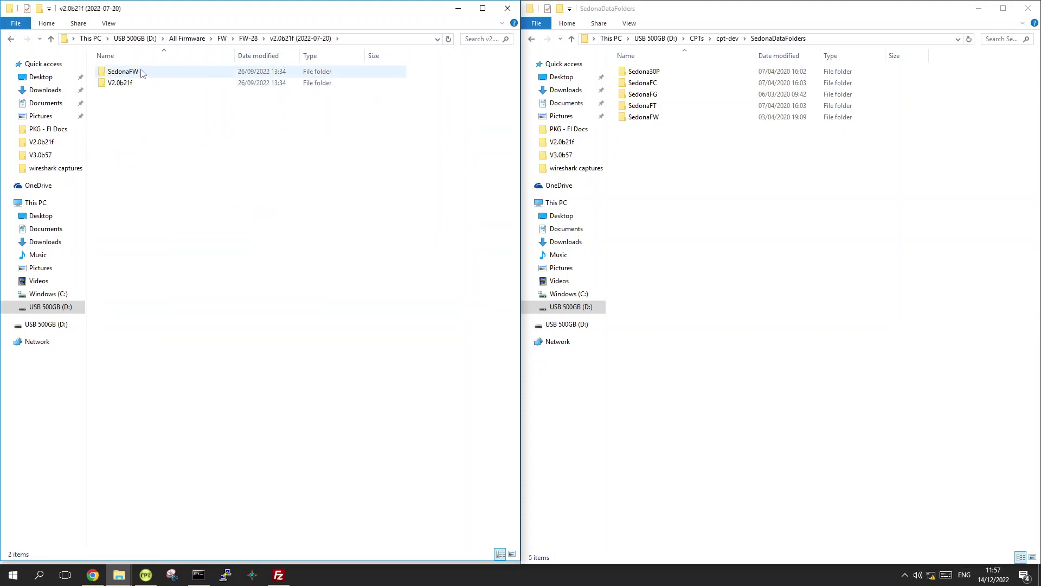
Paste SedonaFW into SedonaDataFolders, skipping files that already exist
left_click(143, 73)
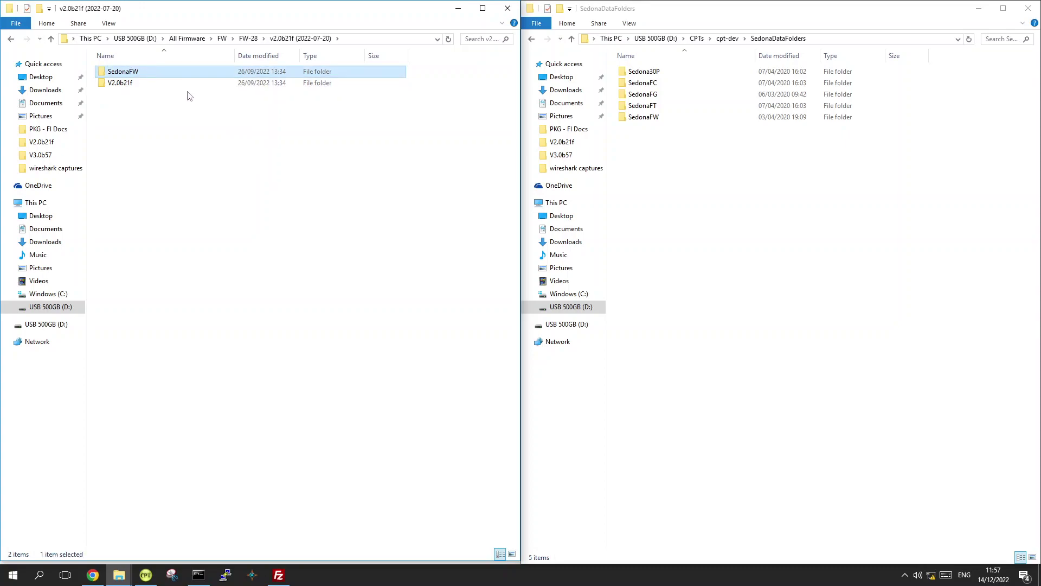
left_click(715, 206)
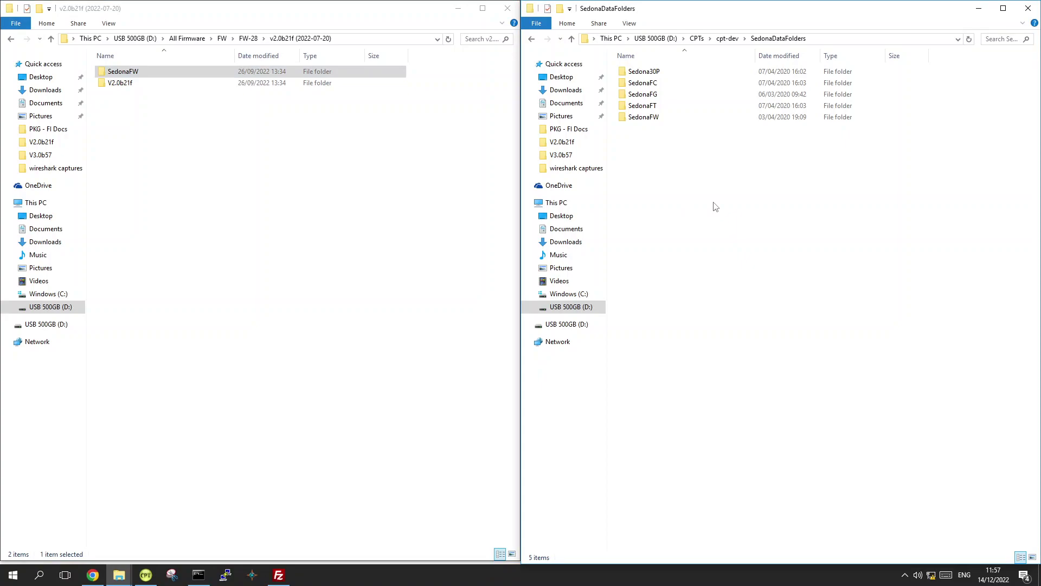
key("ctrl+v")
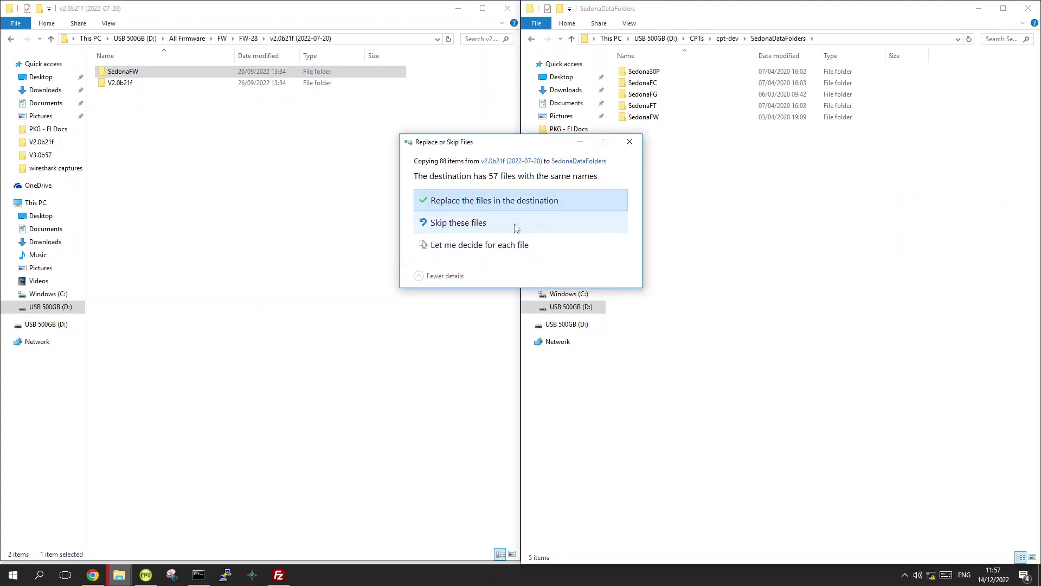
left_click(517, 228)
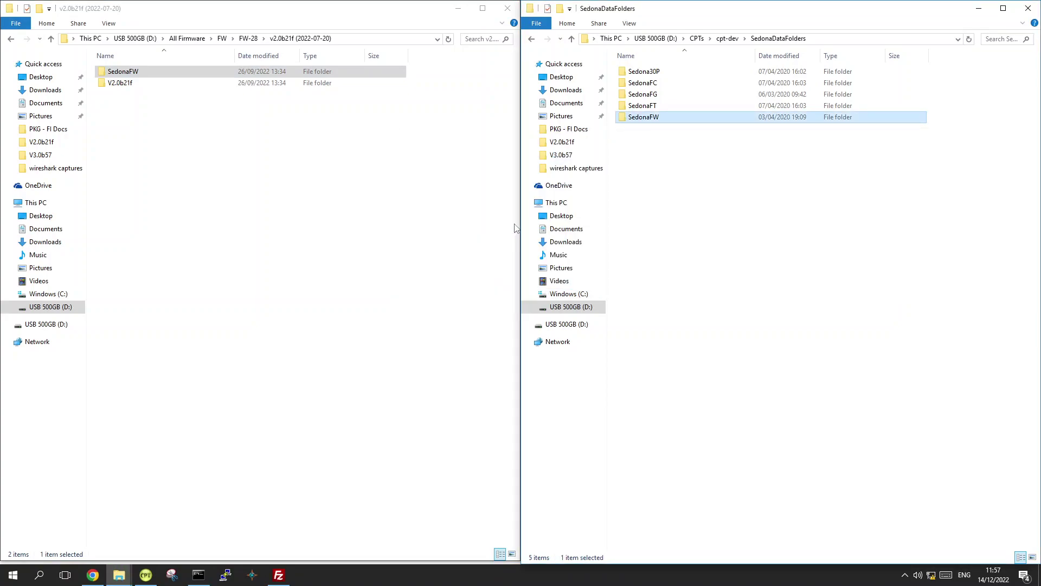
left_click(371, 184)
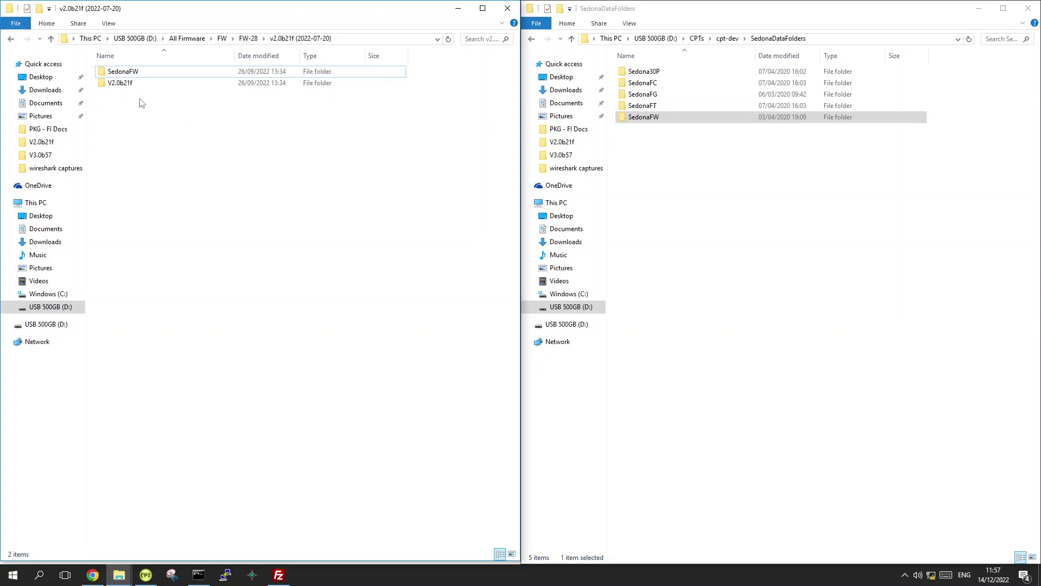
left_click(113, 89)
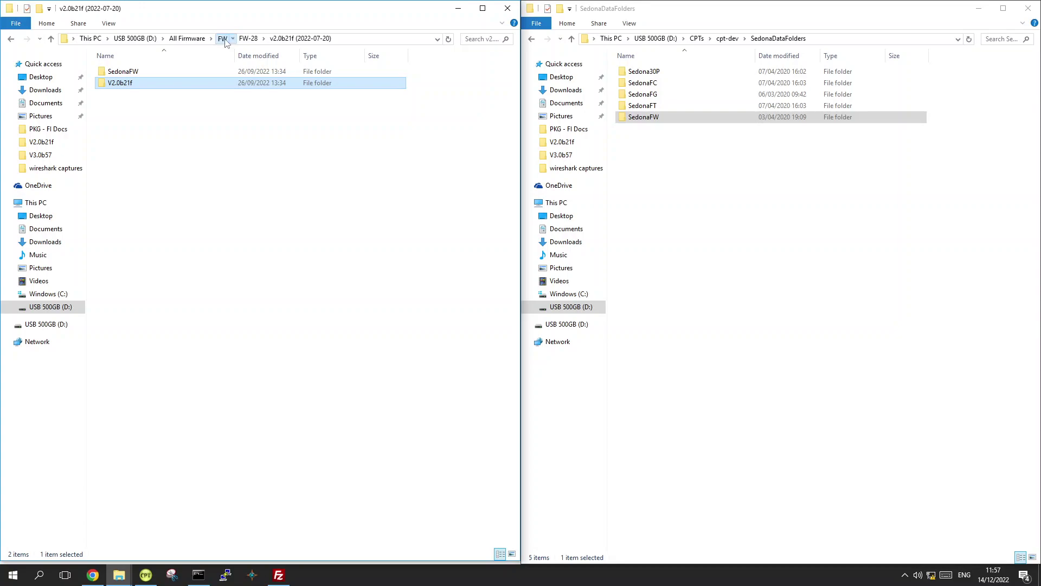
left_click(222, 38)
Check FW-14\v1.0b21f (2022-07-20), reopen FW-28, and return to the EasyIO FW upgrade page
double_click(129, 74)
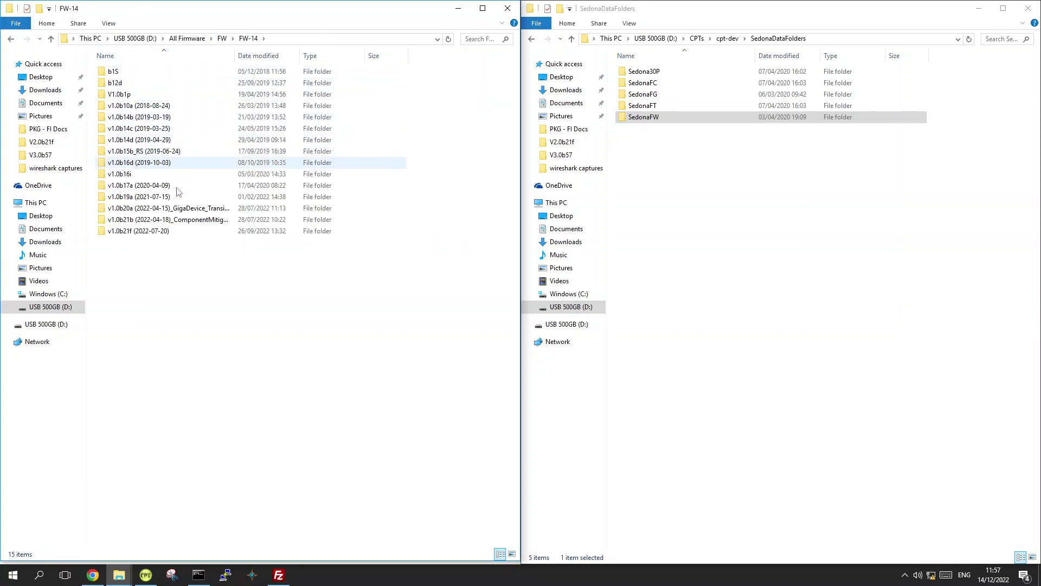
double_click(163, 231)
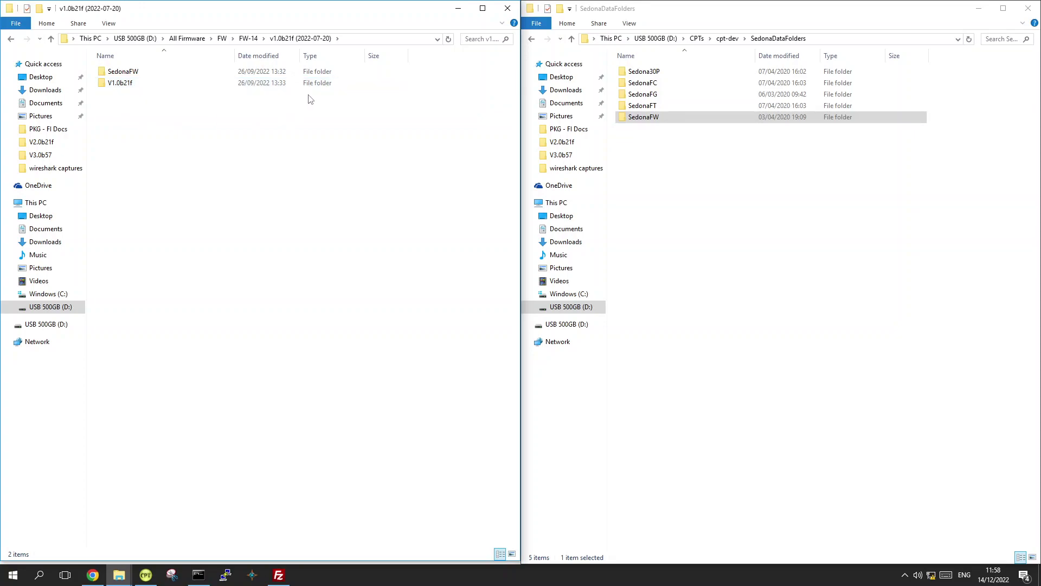
left_click(221, 38)
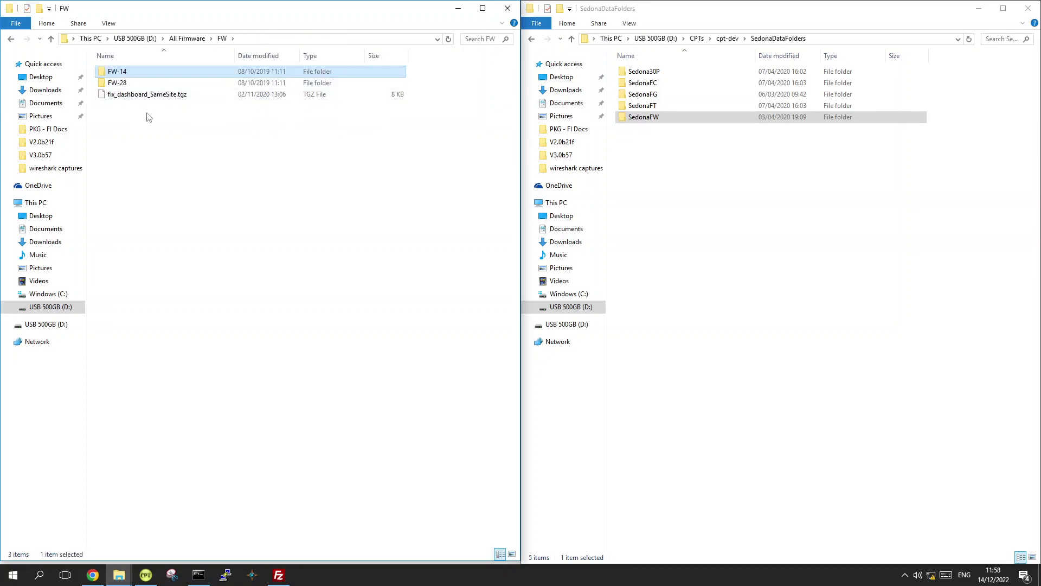
double_click(135, 84)
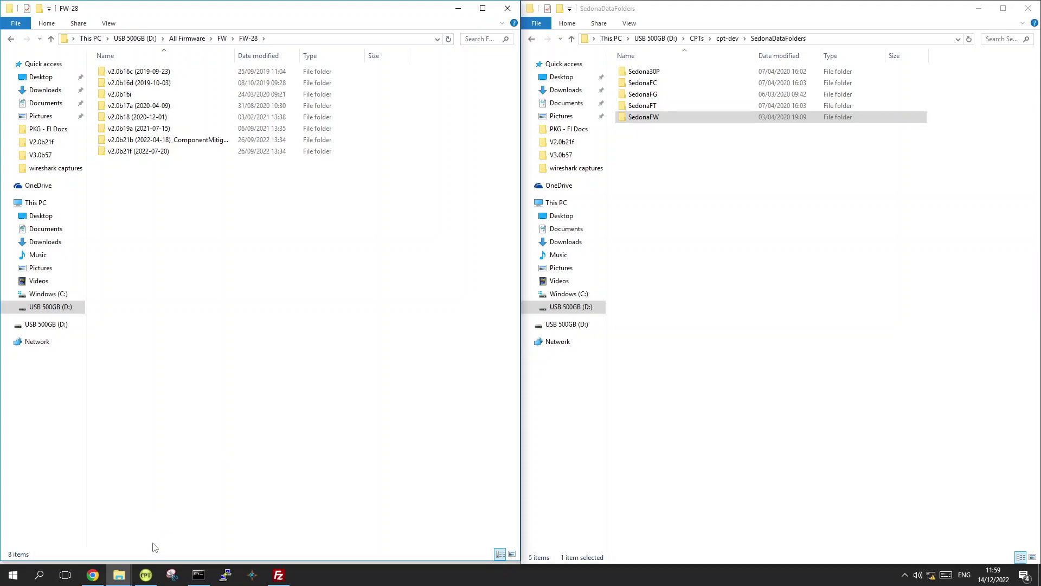
left_click(91, 545)
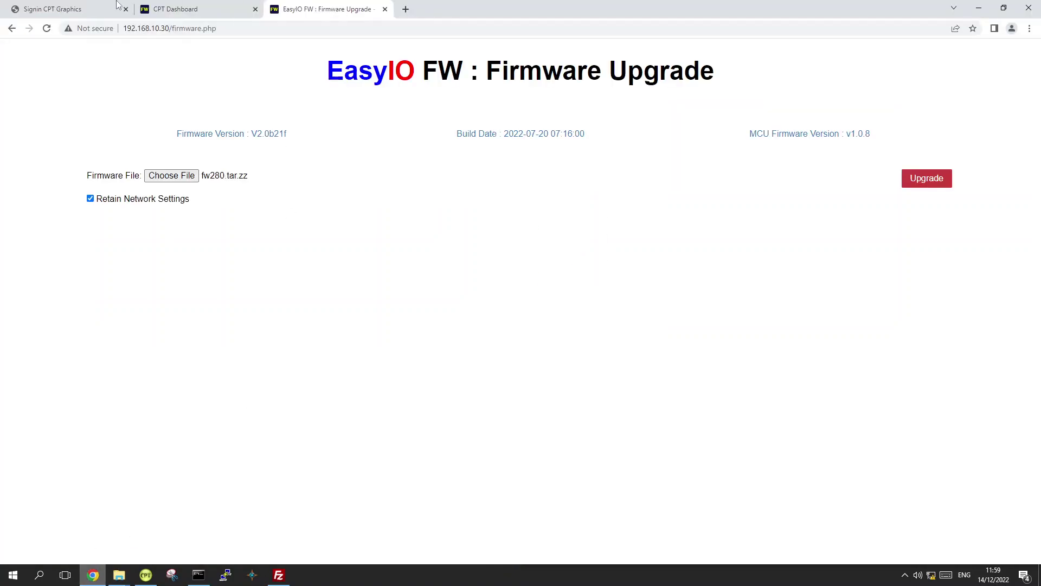
Close the EasyIO FW tab and sign in to CPT Tools as admin with the password
left_click(39, 9)
left_click(385, 9)
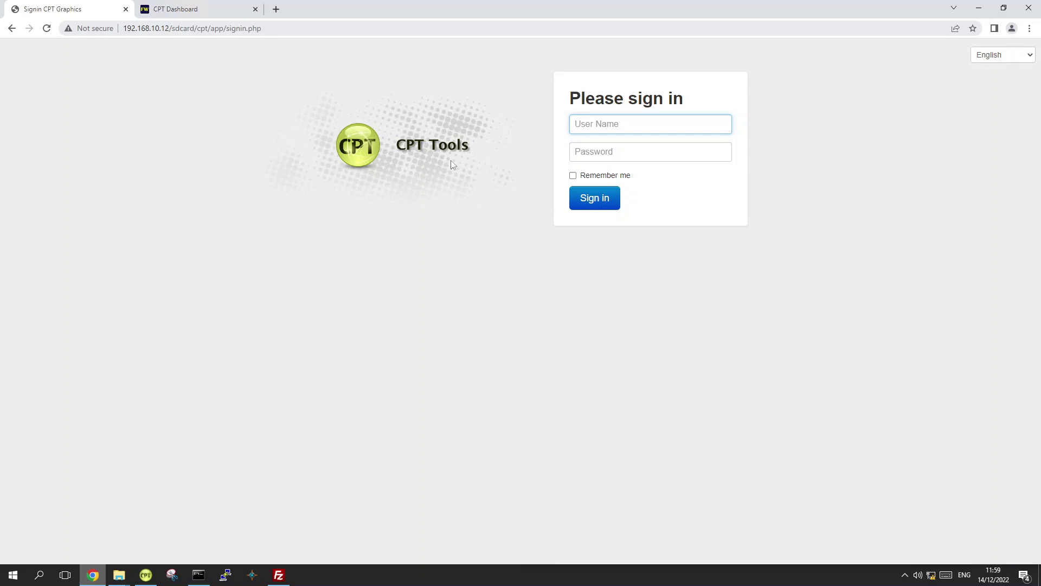
left_click(615, 123)
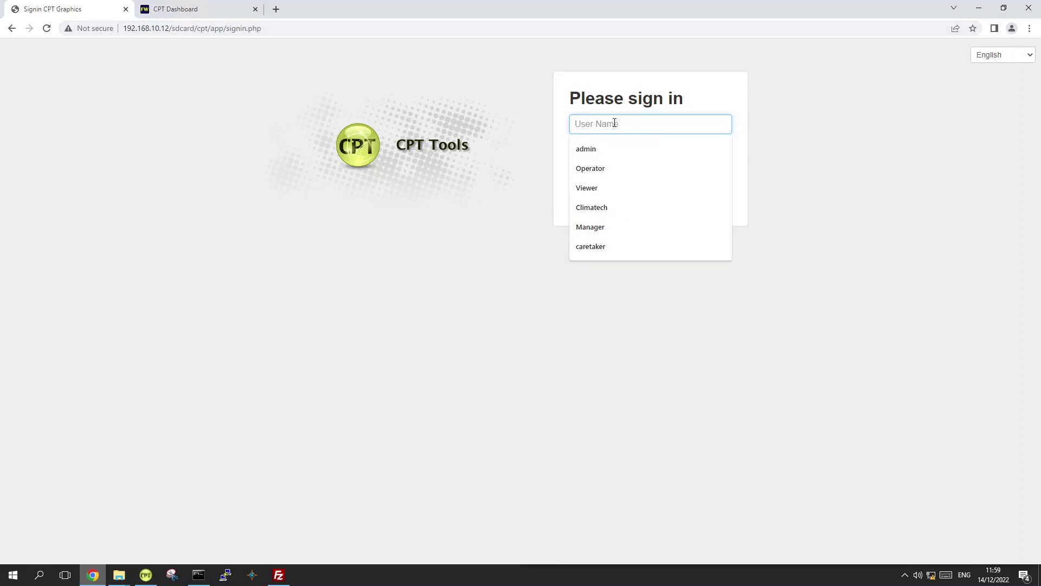
type("admin")
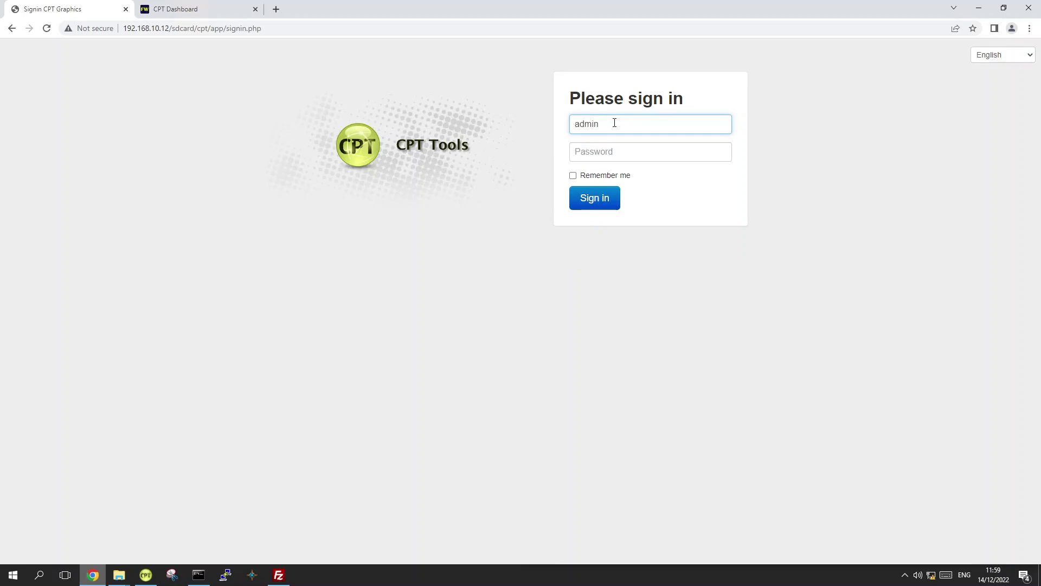
key("Tab")
type("********")
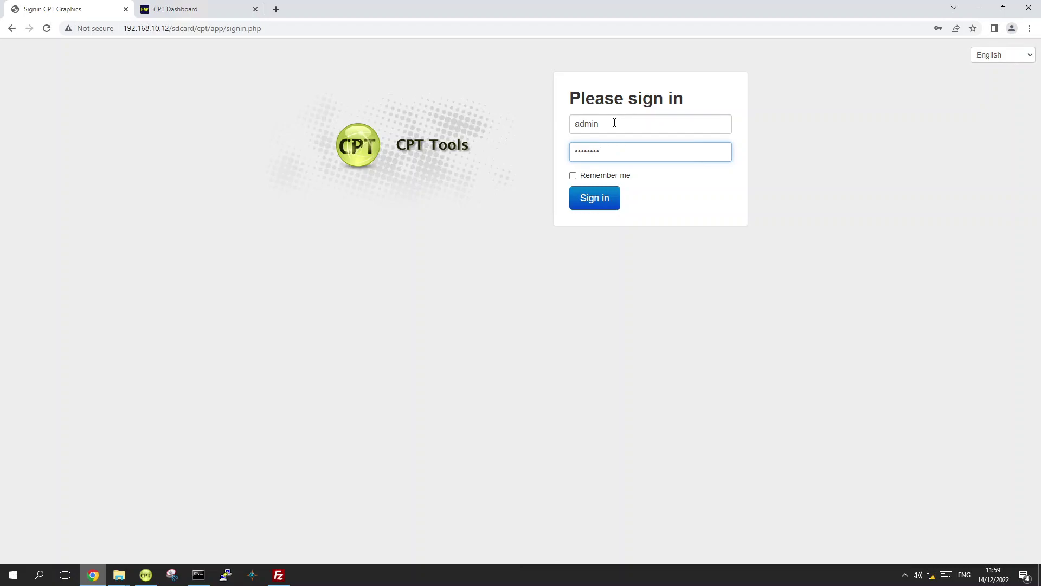
key("Return")
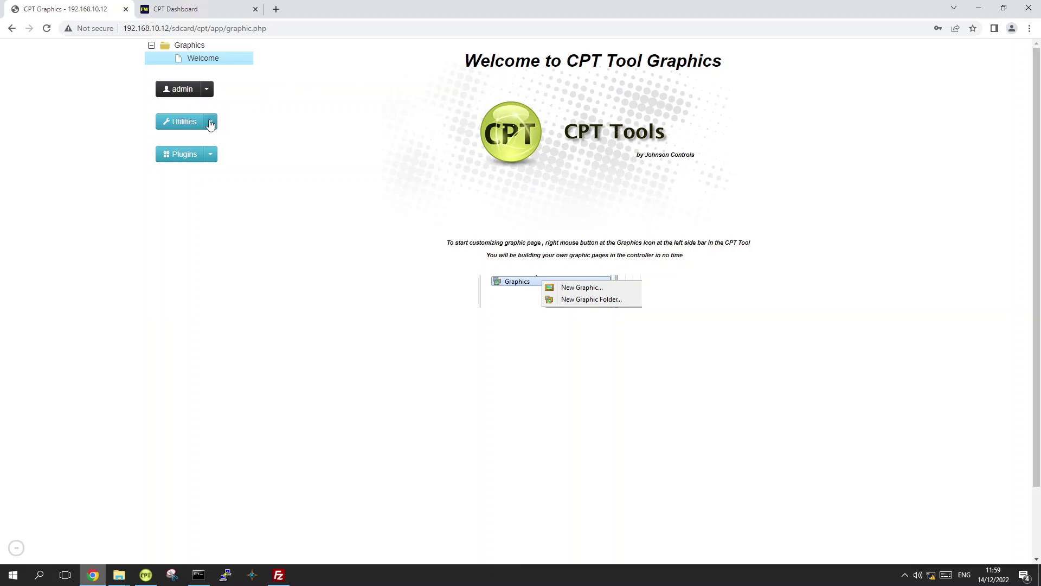
Start the controller firmware upgrade and pick fs_rom.zz from FS\V3.0b57\V3.0b57
left_click(210, 123)
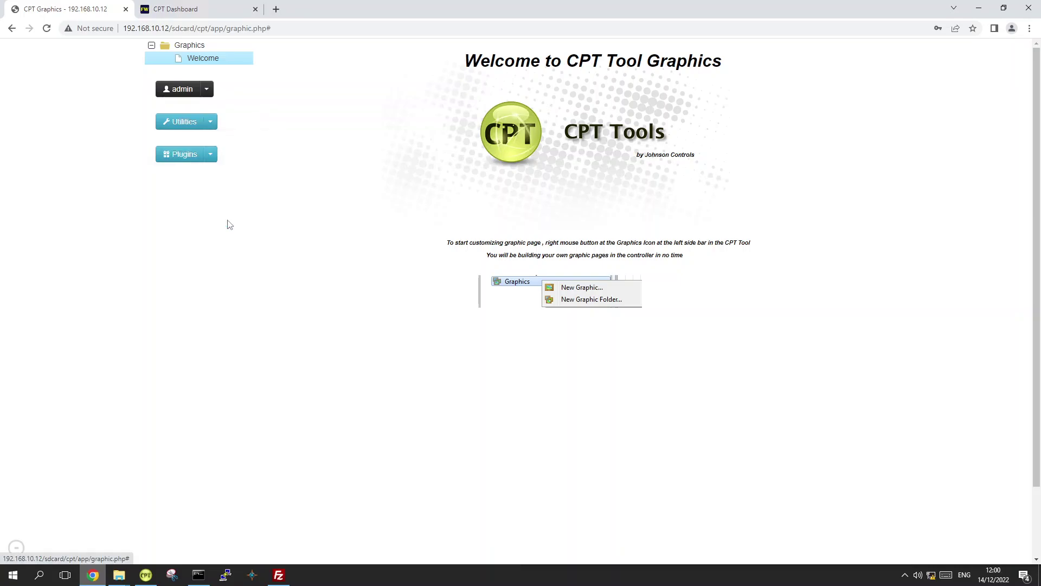
left_click(228, 220)
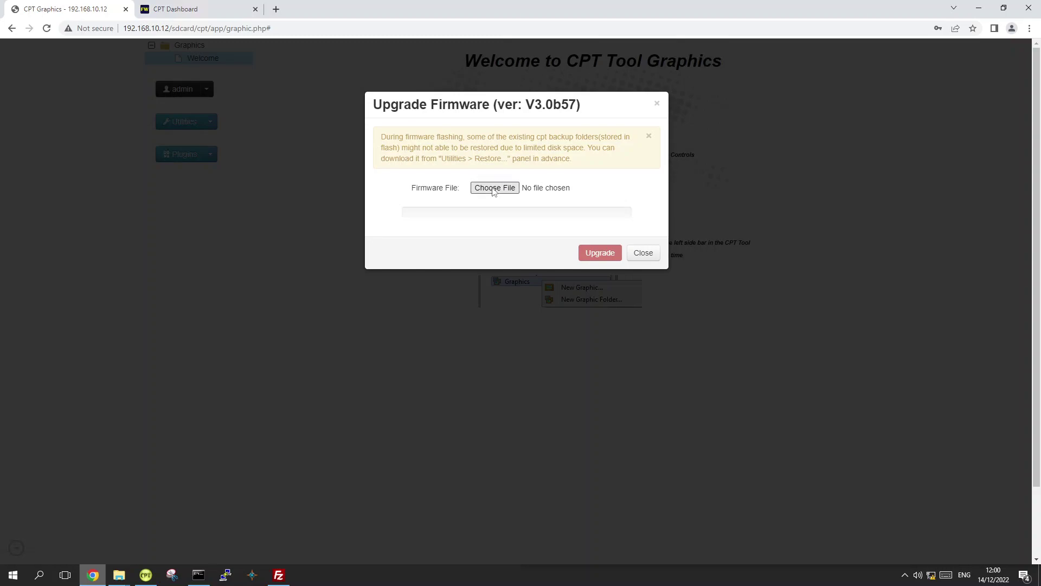
left_click(493, 189)
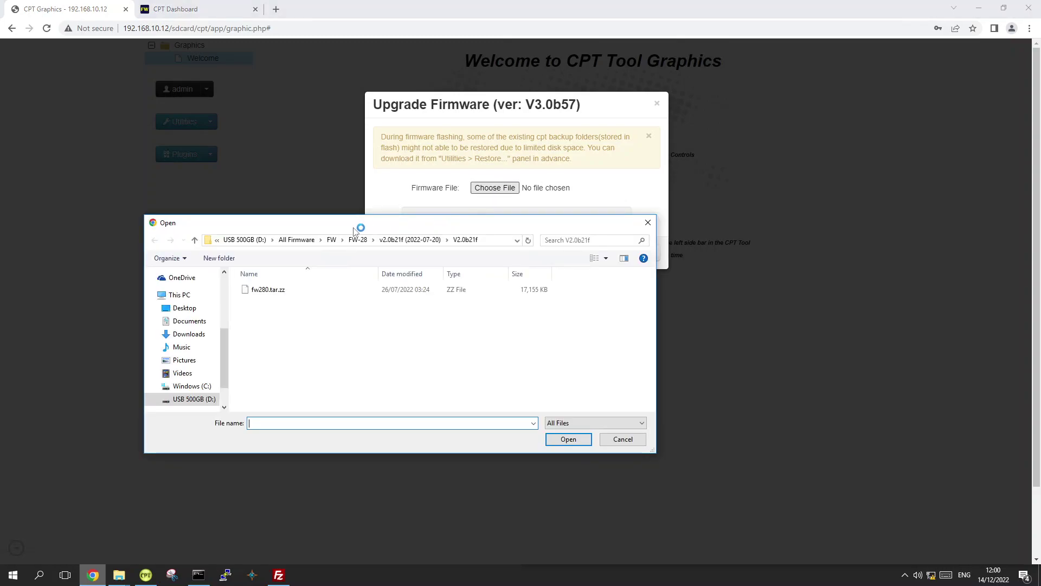
left_click(313, 239)
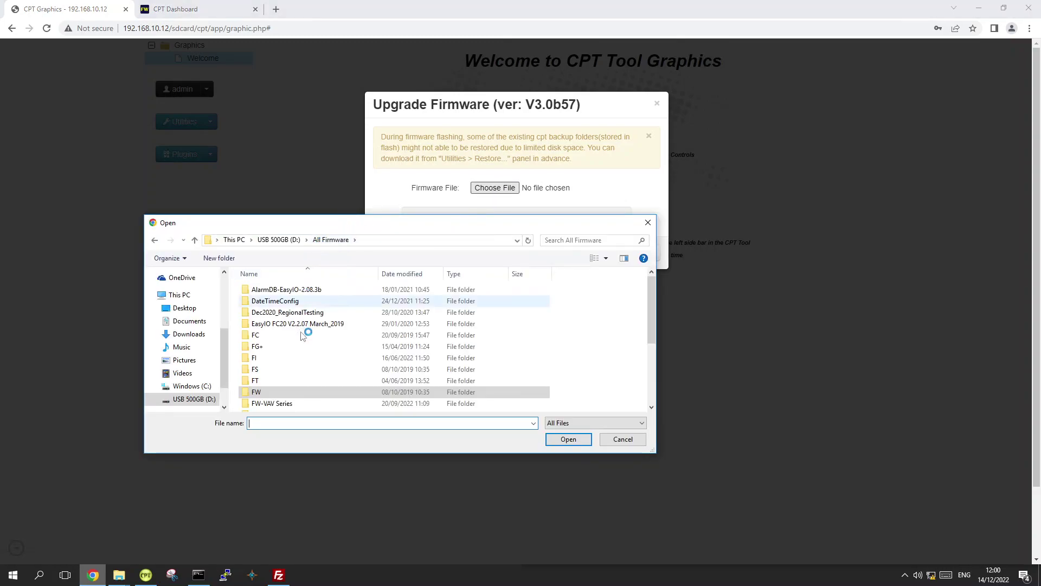
left_click(288, 371)
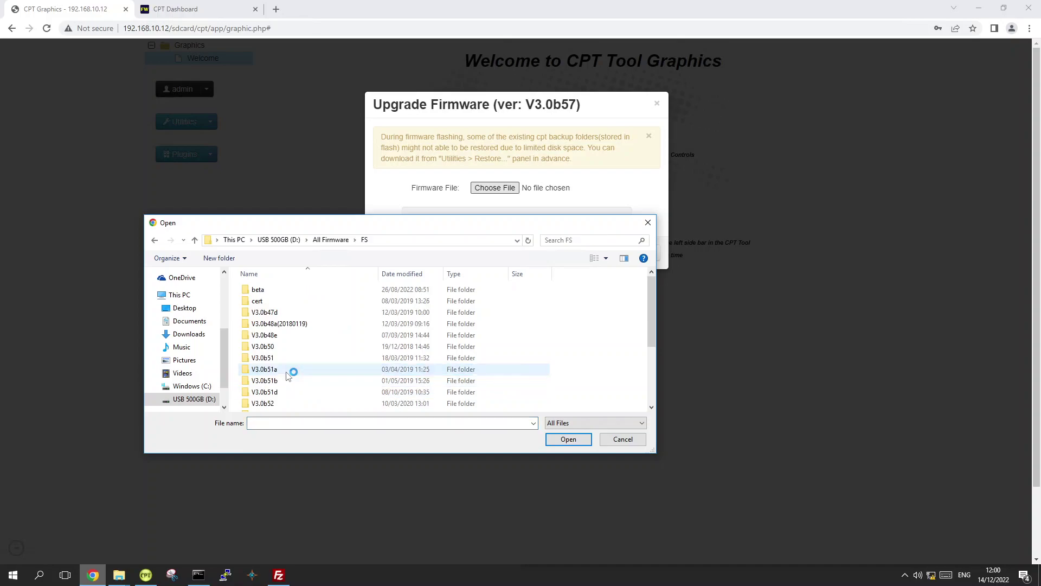
scroll(285, 373, "down", 3)
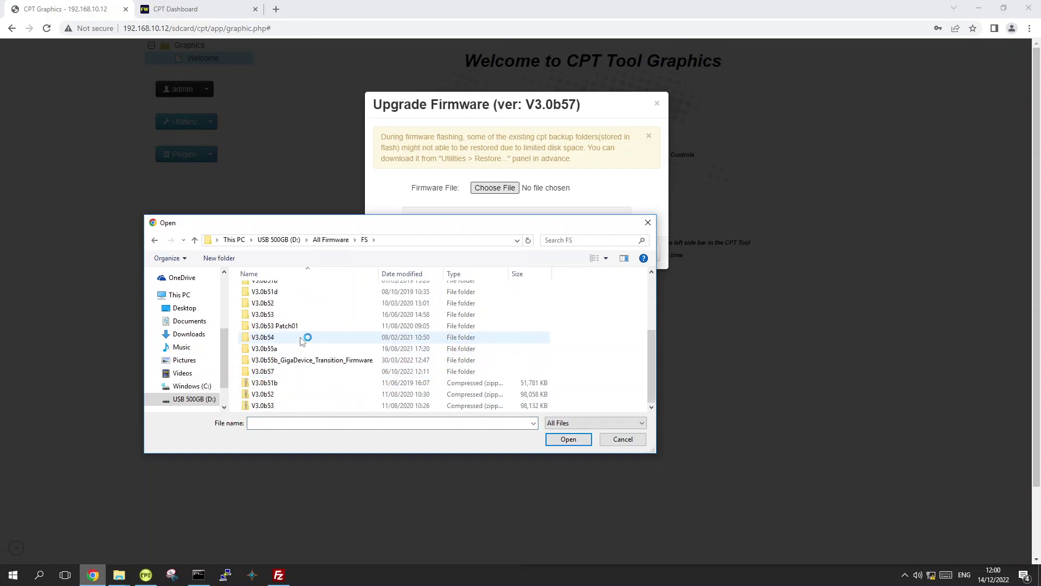
double_click(285, 372)
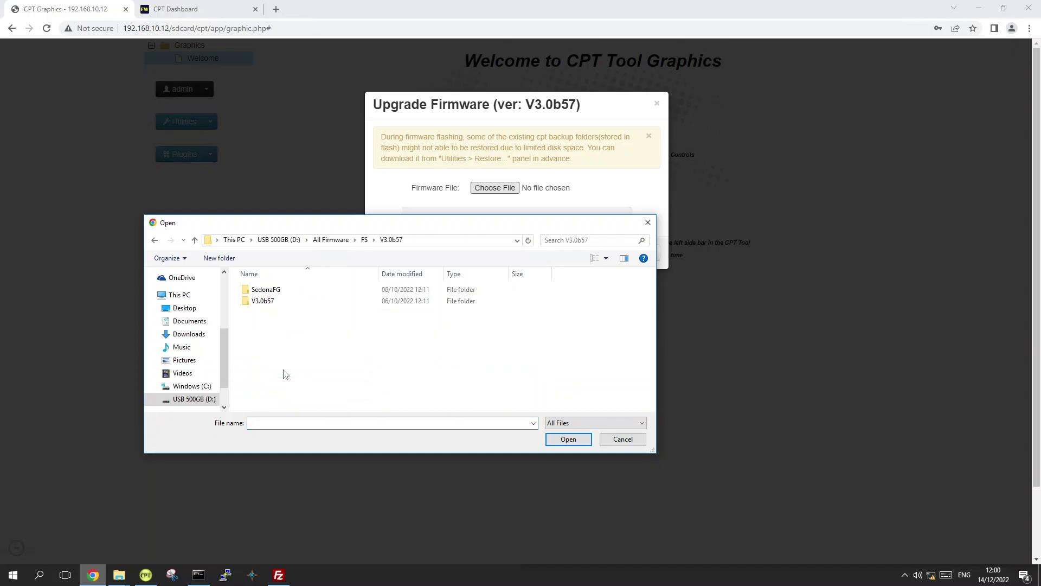
double_click(282, 309)
left_click(286, 293)
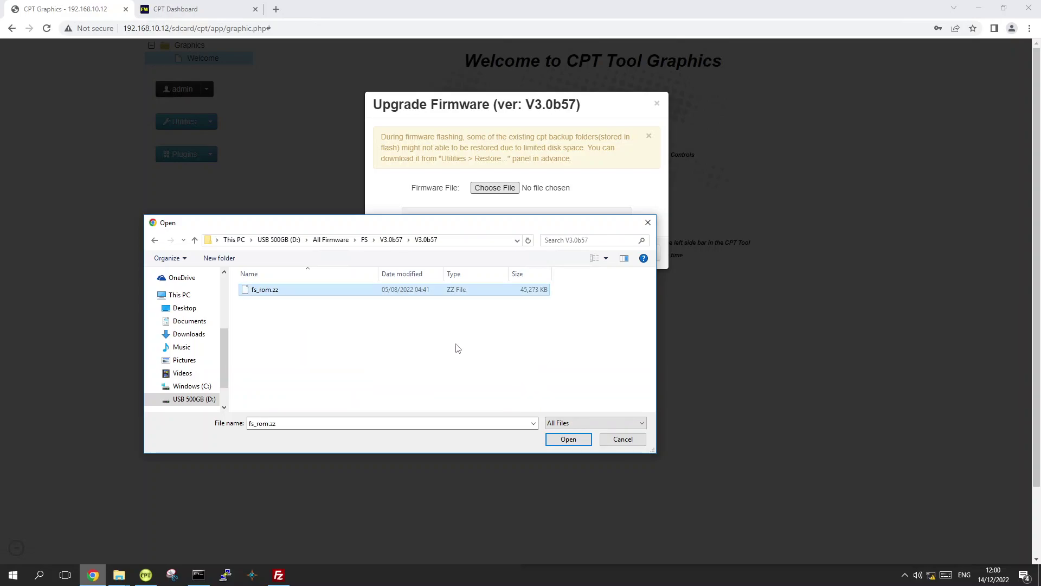
Confirm fs_rom.zz, flash it until the controller reboots, then switch to the 192.168.10.30 dashboard tab
left_click(568, 441)
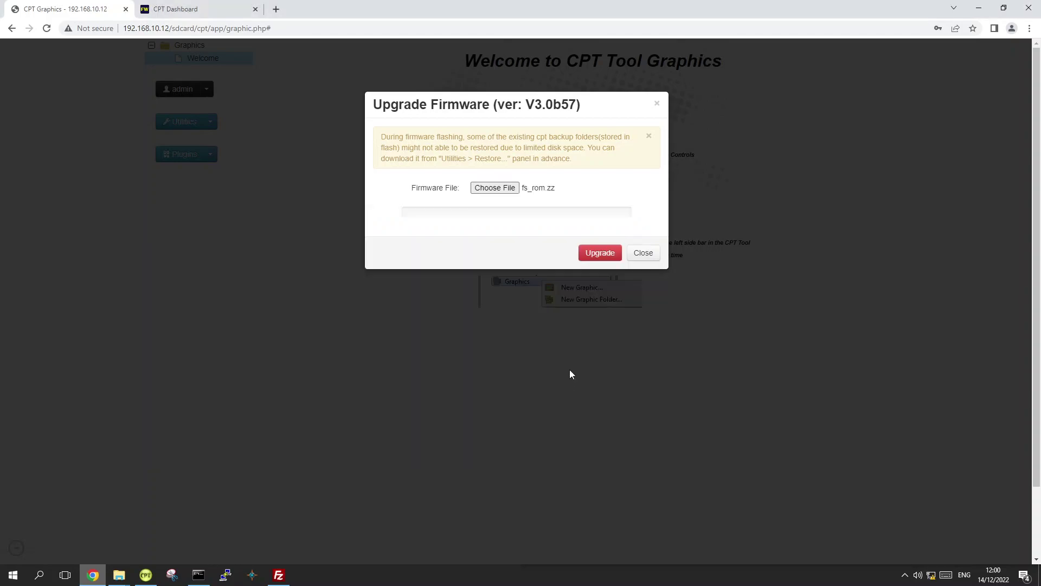
left_click(599, 253)
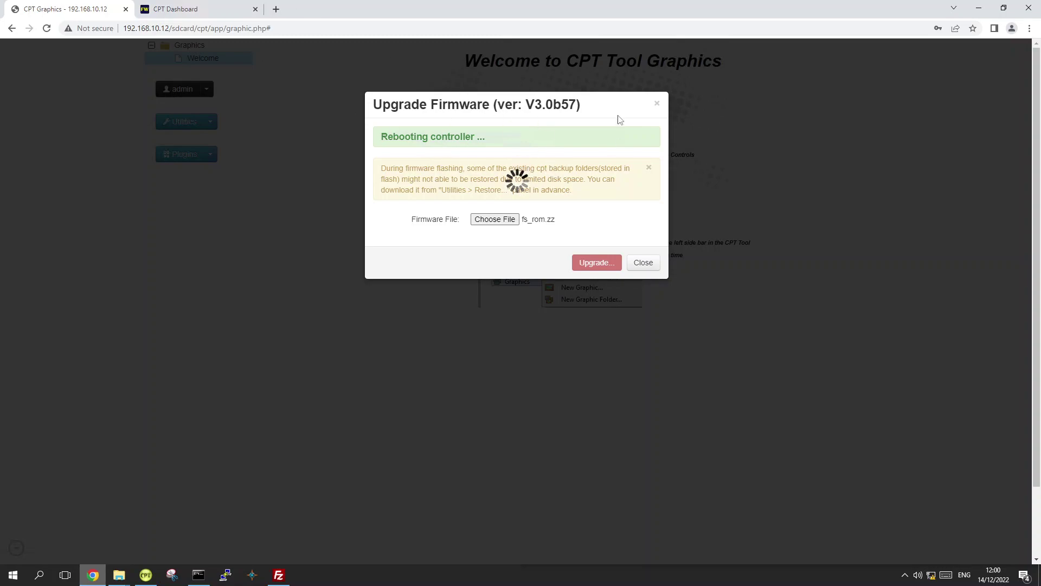
left_click(207, 9)
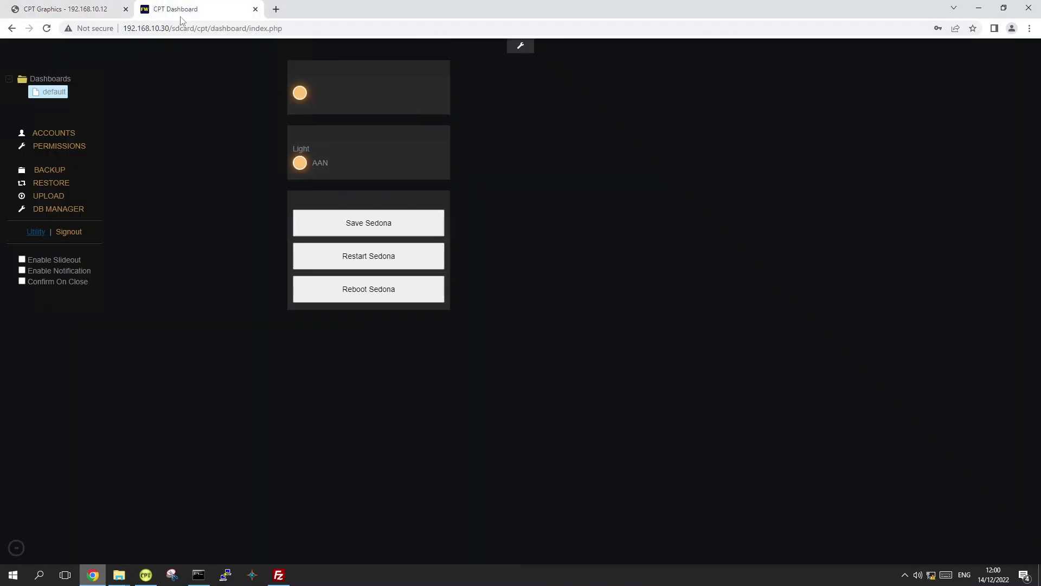
Sign out and reload the controller's root address 192.168.10.30
left_click(70, 232)
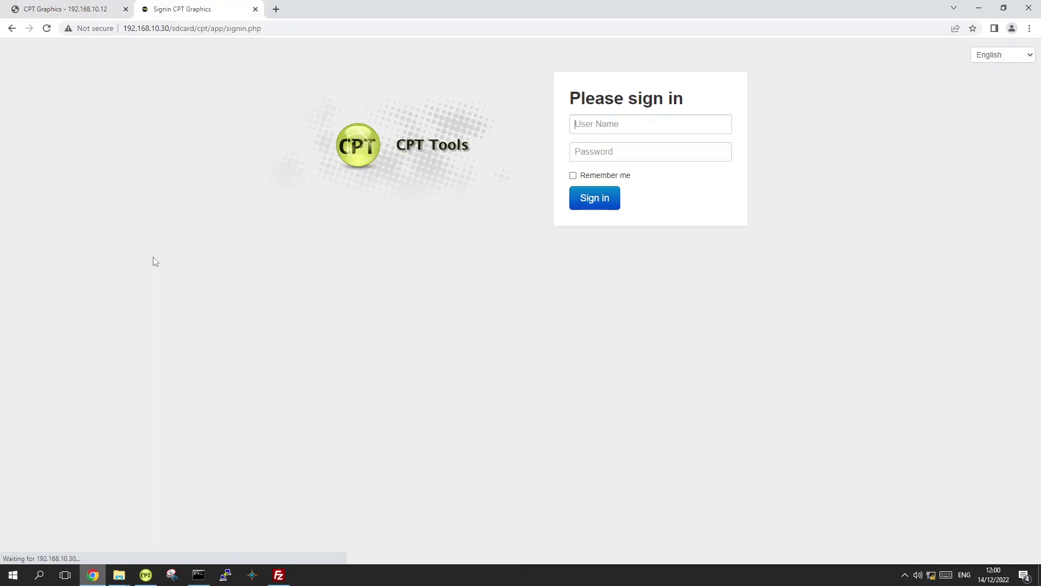
left_click_drag(169, 30, 289, 32)
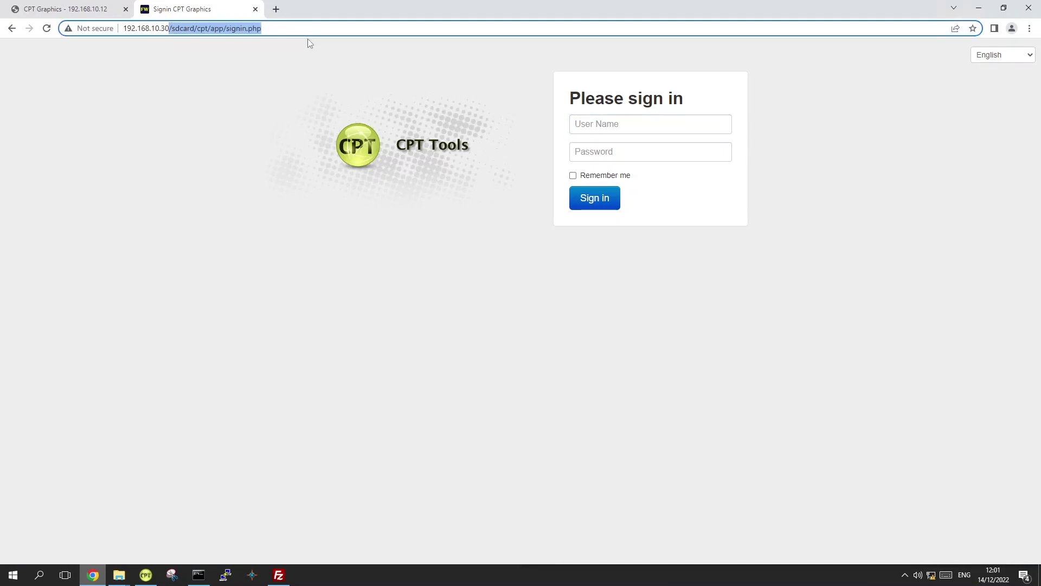
key("BackSpace")
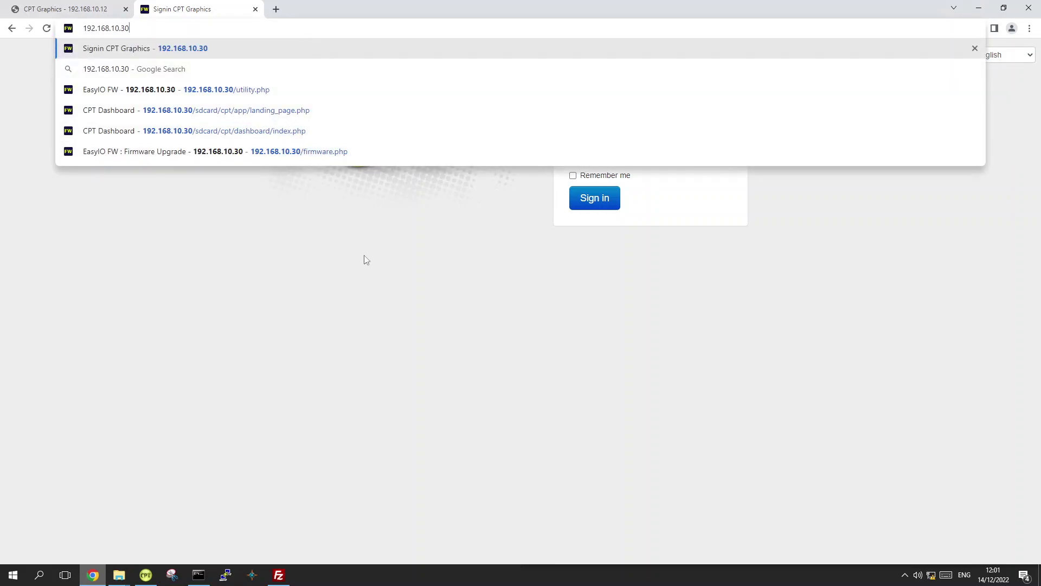
key("Return")
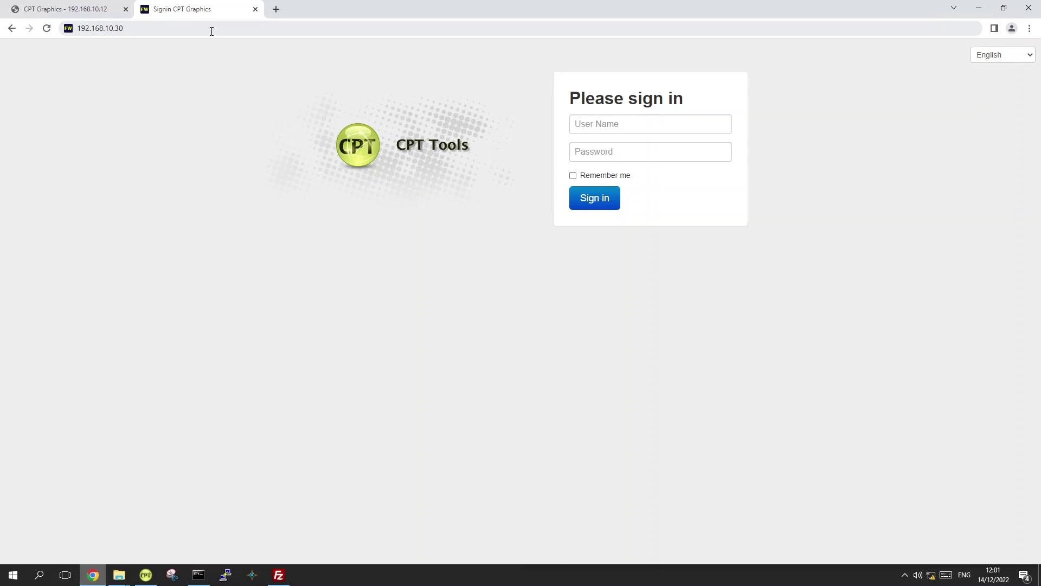
left_click(211, 28)
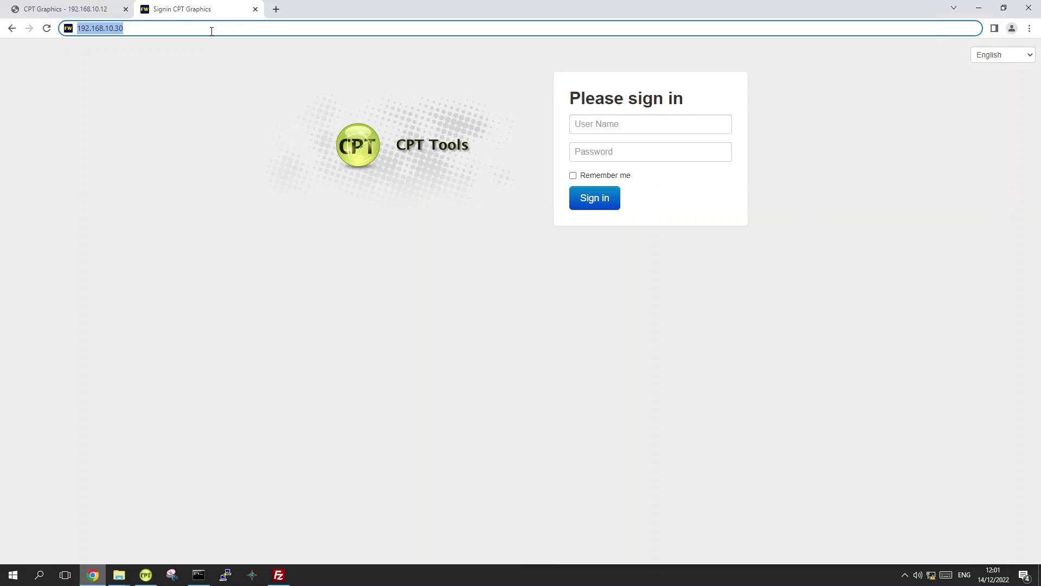
Sign back in as admin with the account password
left_click(605, 122)
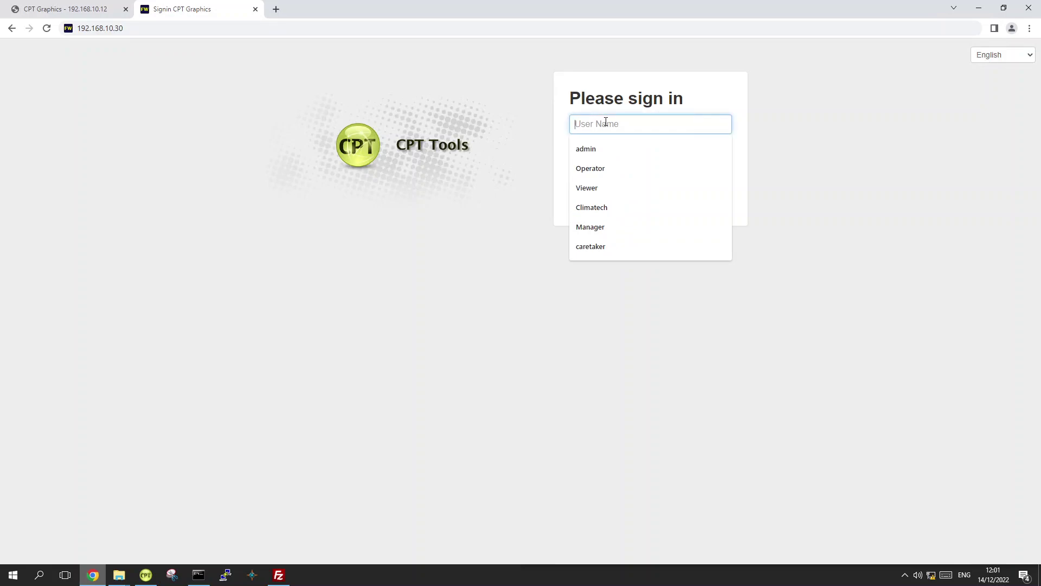
type("ad")
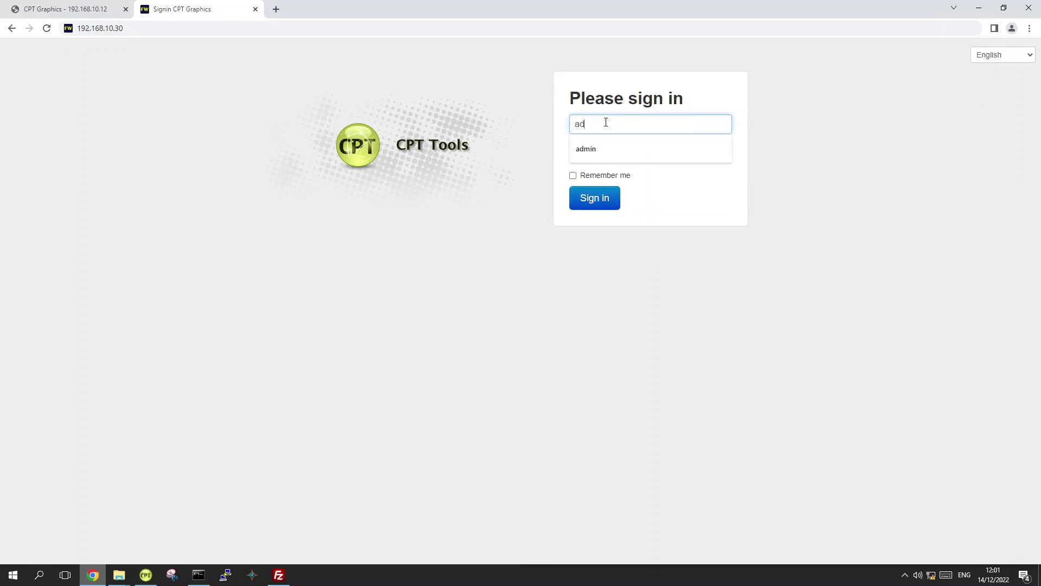
type("min")
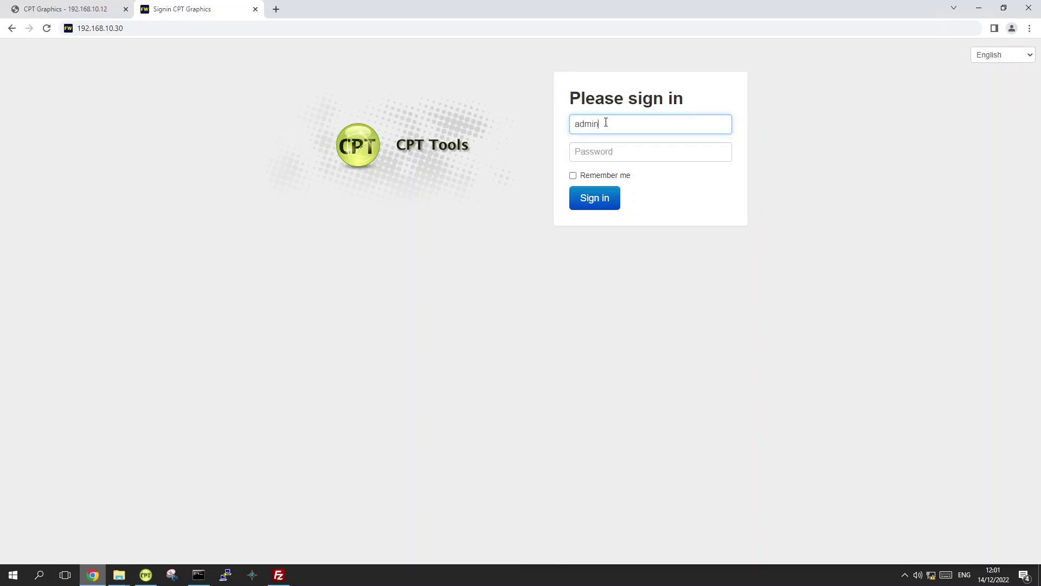
key("Tab")
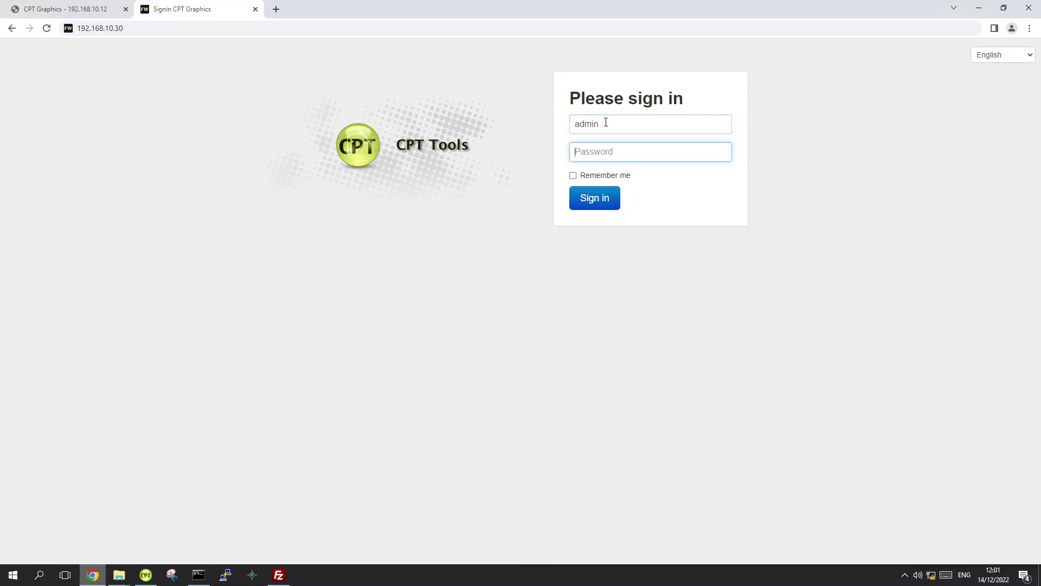
type("••••••••")
key("Return")
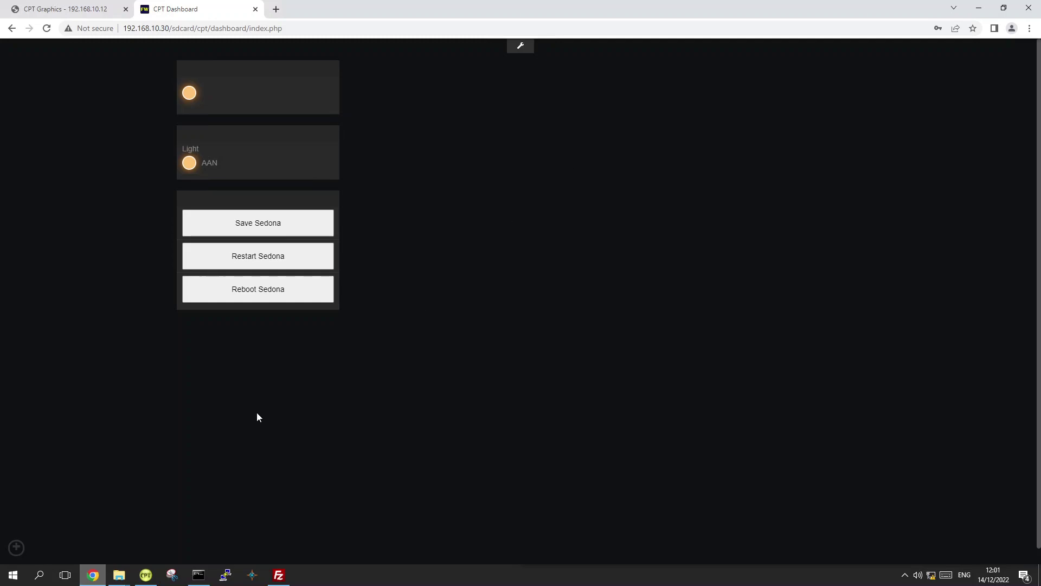
Go to Utility > Firmware Upgrade and check the current firmware version 2.0b21f
left_click(16, 549)
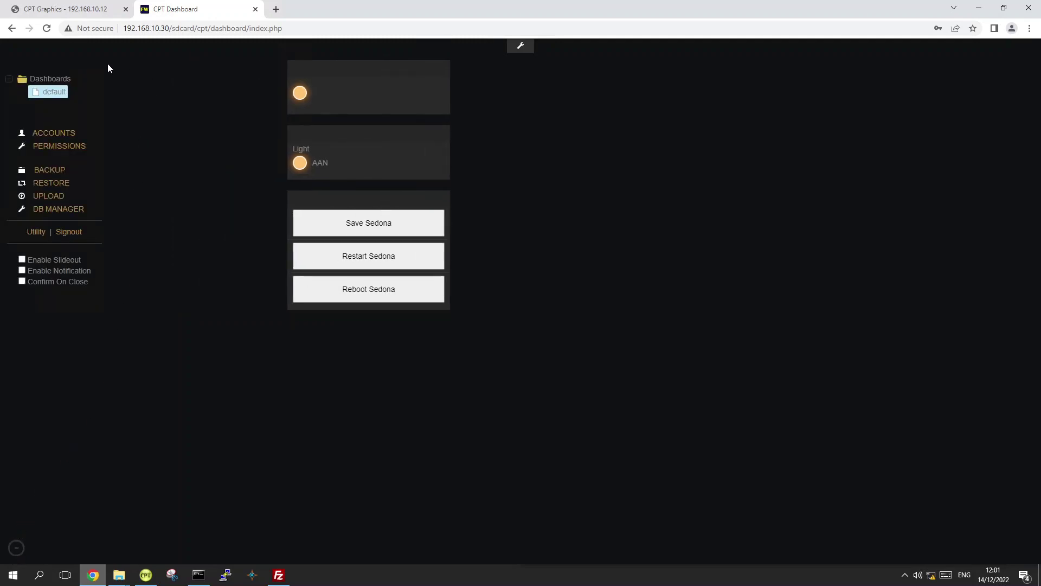
left_click(36, 236)
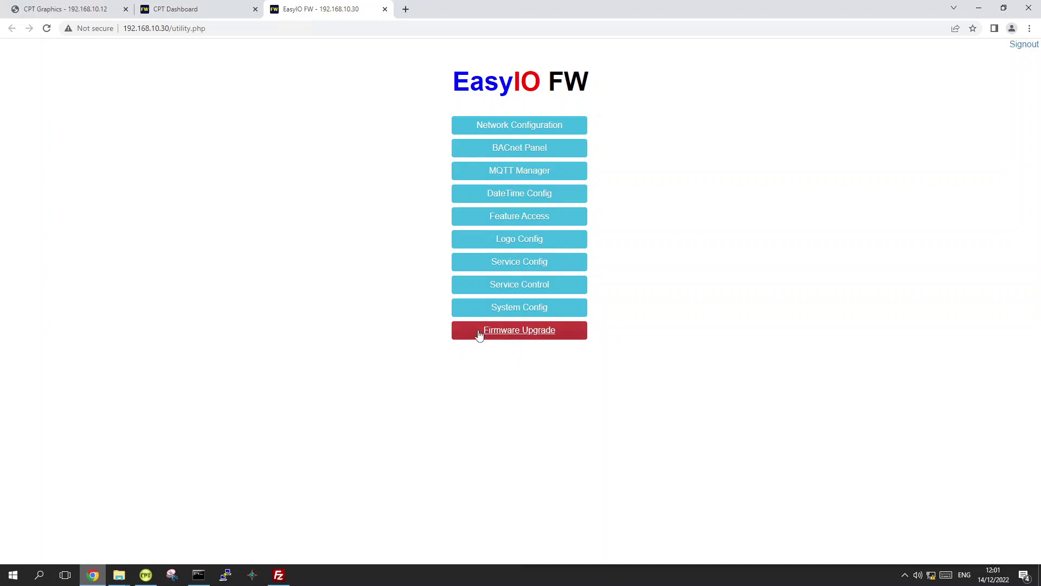
left_click(550, 333)
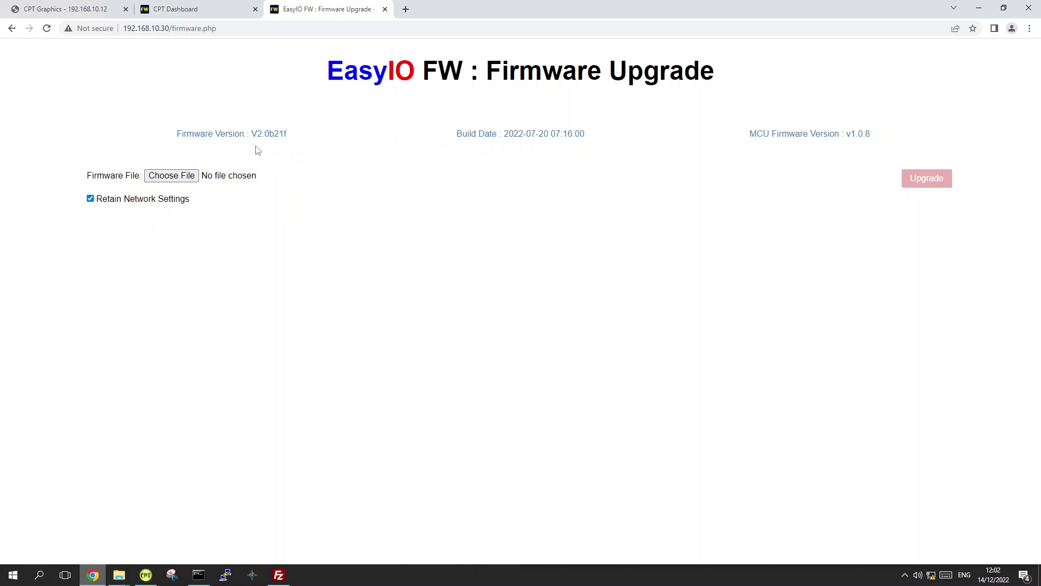
left_click_drag(258, 133, 265, 132)
left_click(271, 146)
left_click_drag(257, 133, 287, 135)
left_click(288, 148)
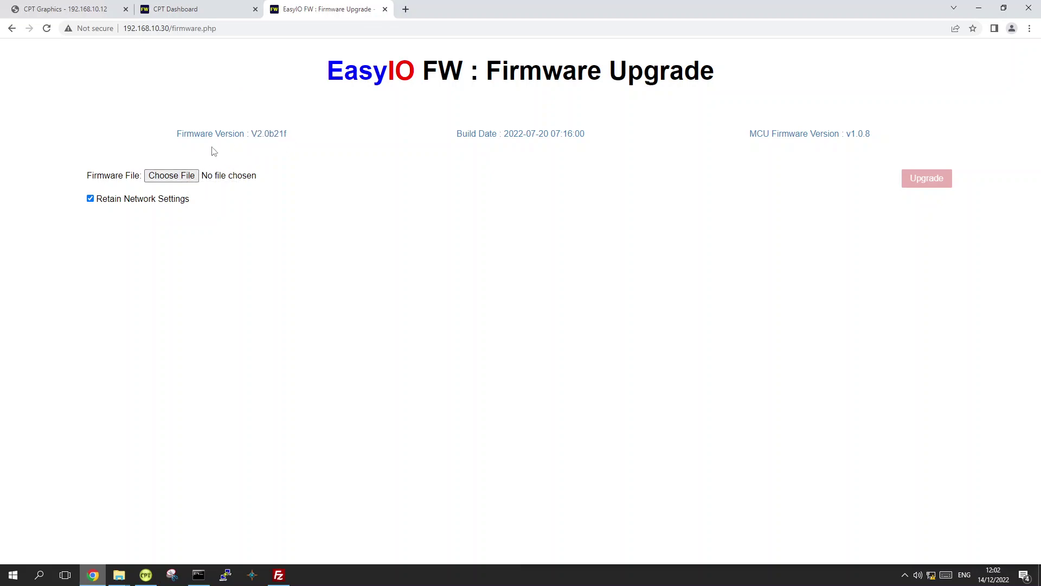
Select fw280.tar.zz from FW > FW-28 > v2.0b21f > V2.0b21f as the firmware file
left_click(184, 177)
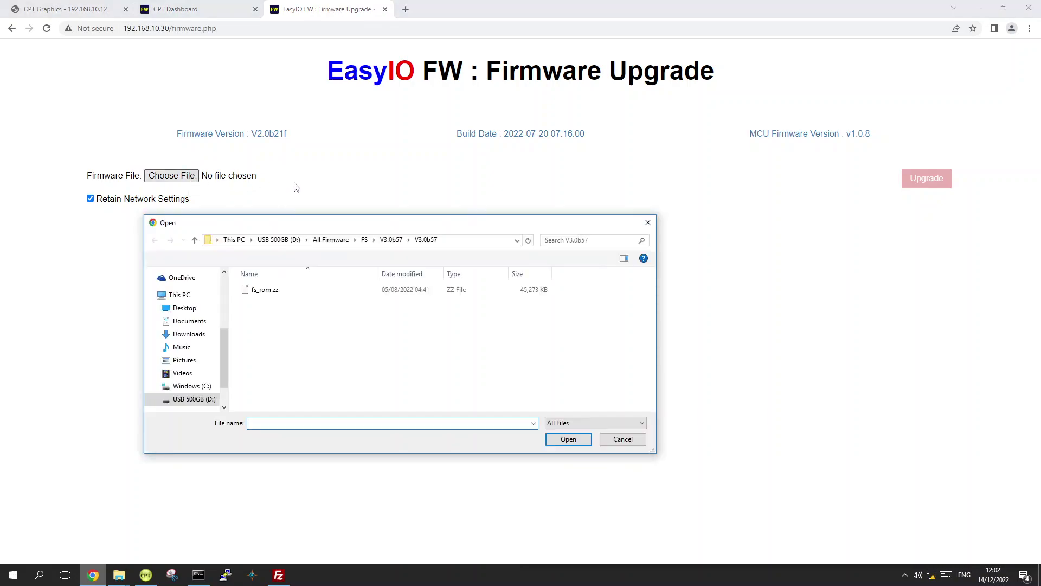
left_click(337, 240)
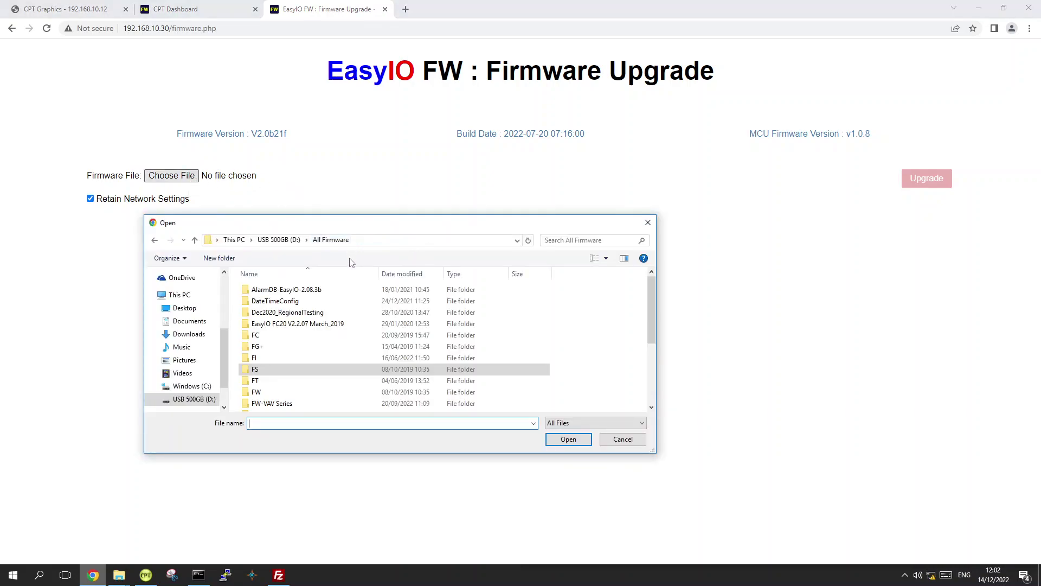
double_click(283, 392)
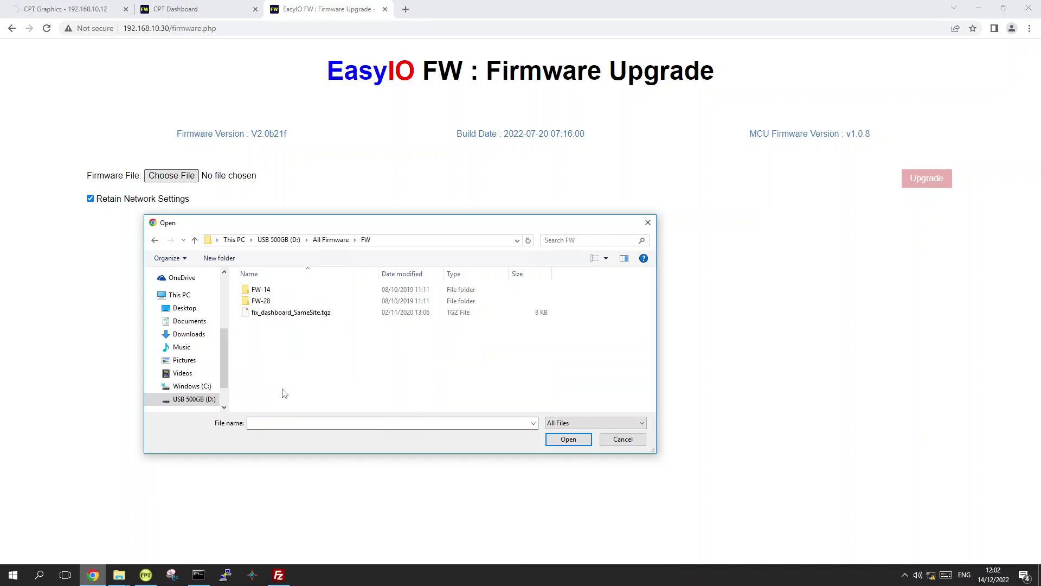
double_click(294, 301)
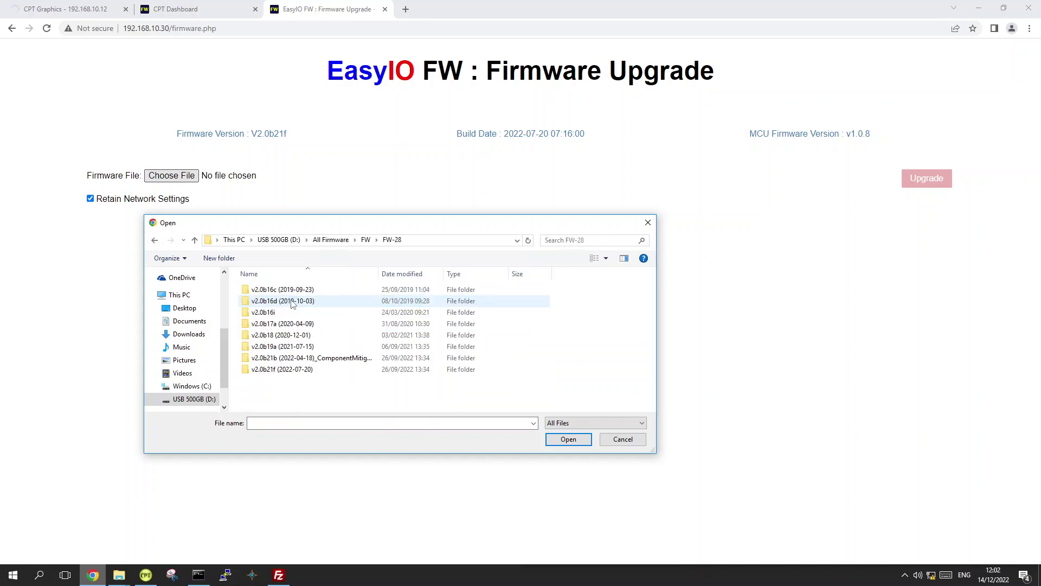
double_click(287, 369)
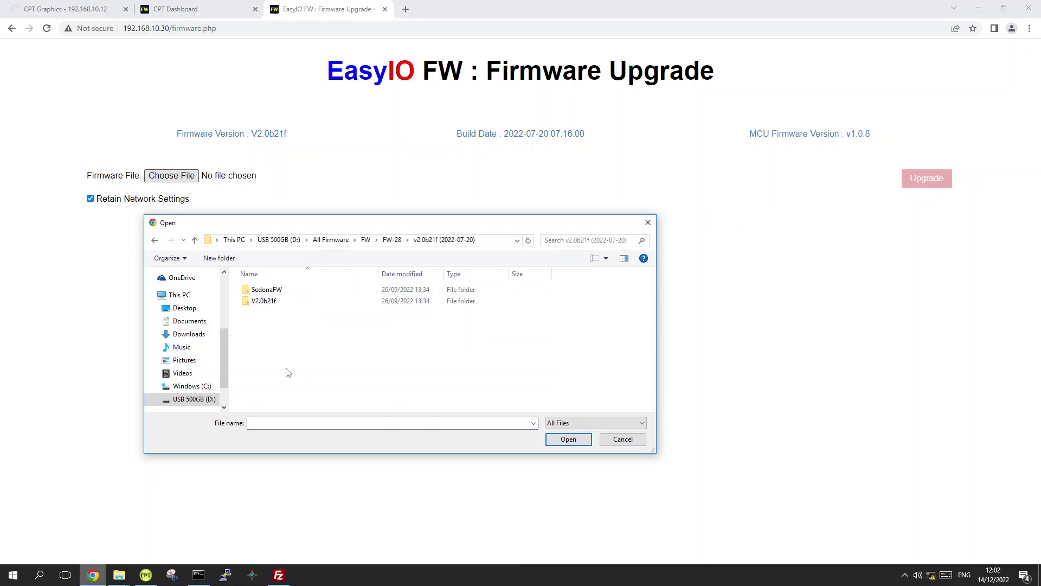
double_click(300, 305)
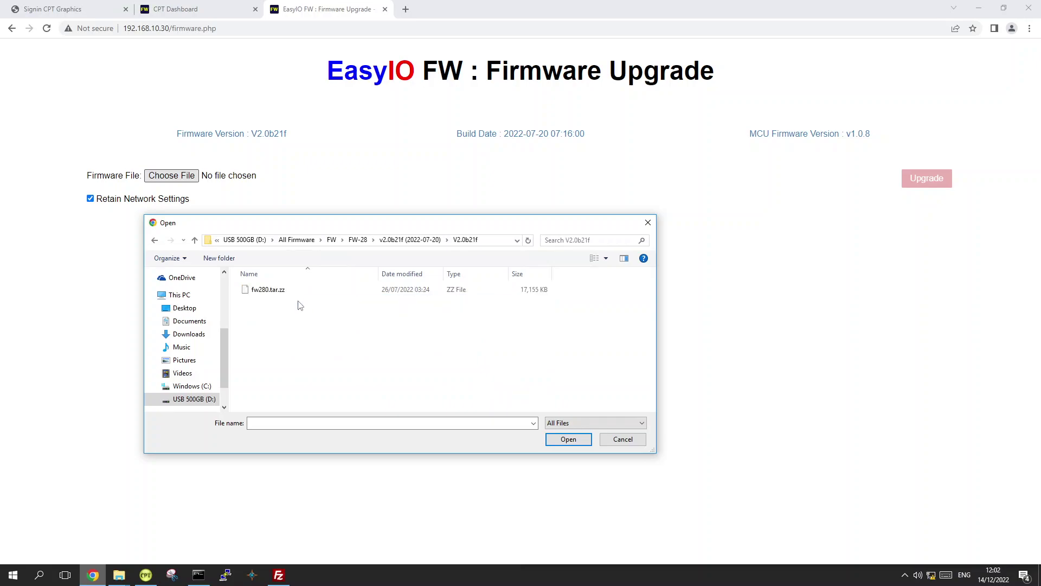
left_click(297, 290)
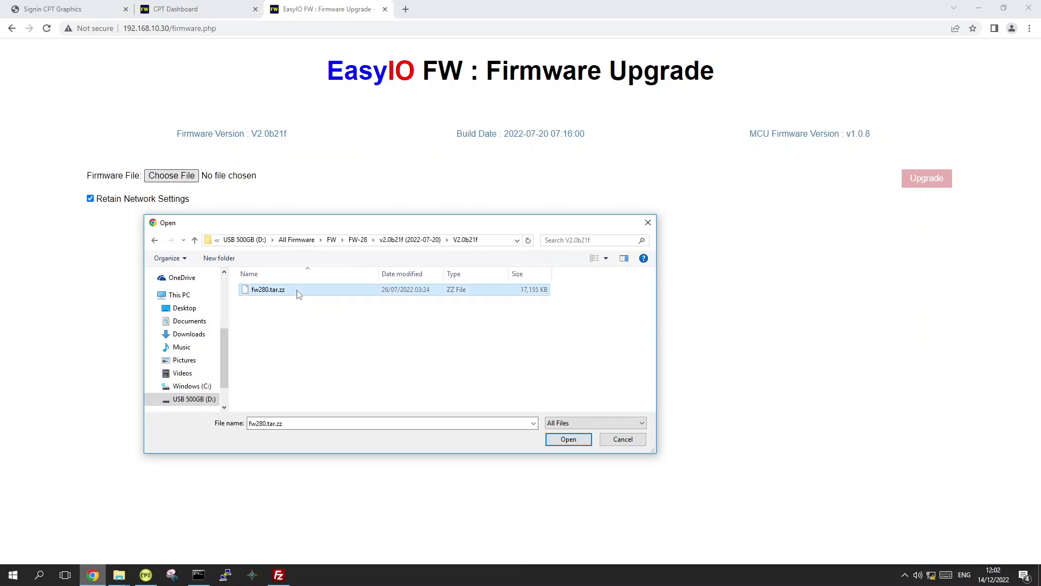
left_click(564, 444)
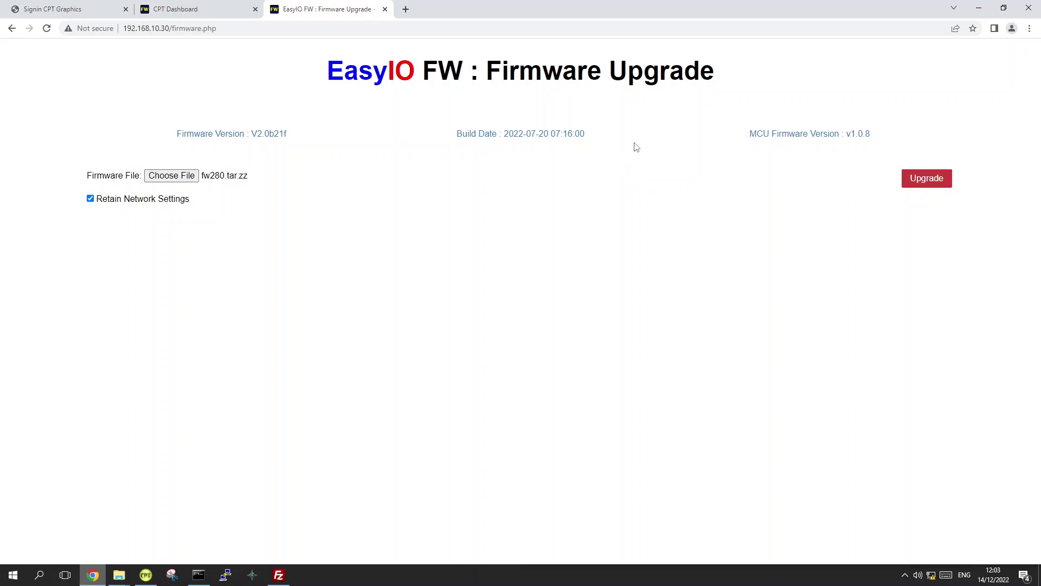
Minimize the Remote Desktop session from its connection bar to return to the local SharePoint folder
mouse_move(658, 4)
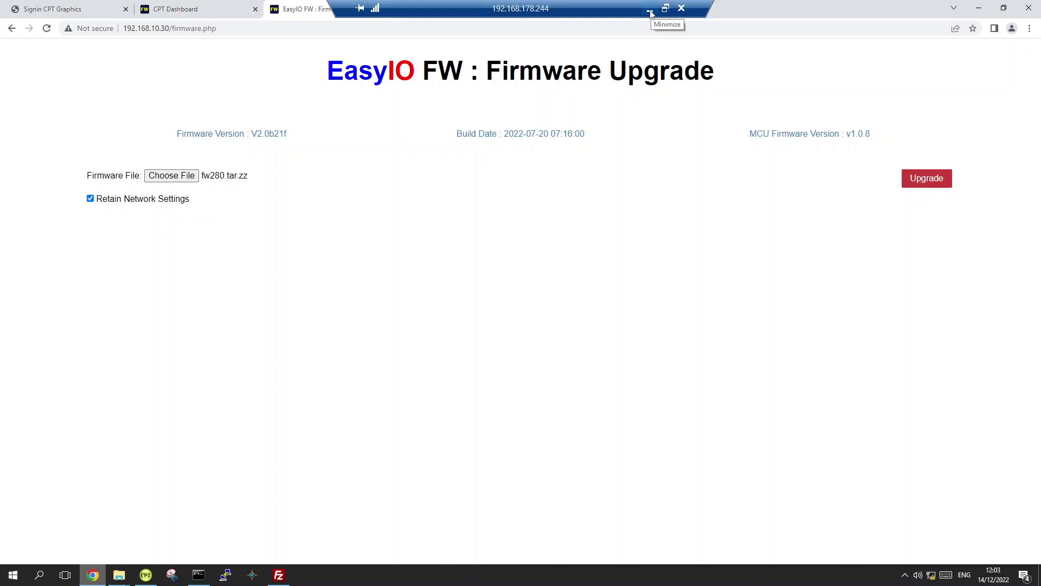
left_click(650, 10)
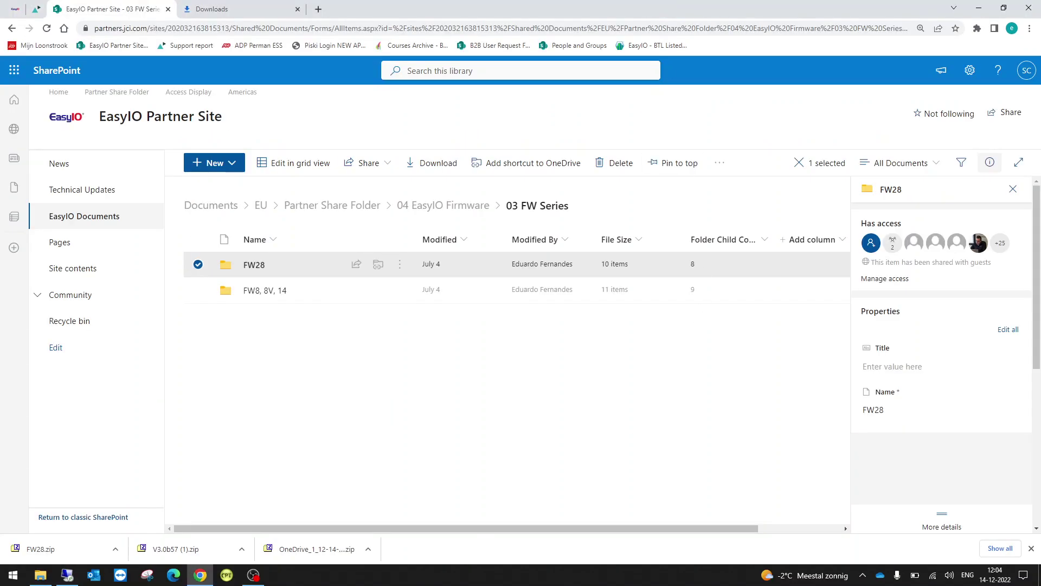